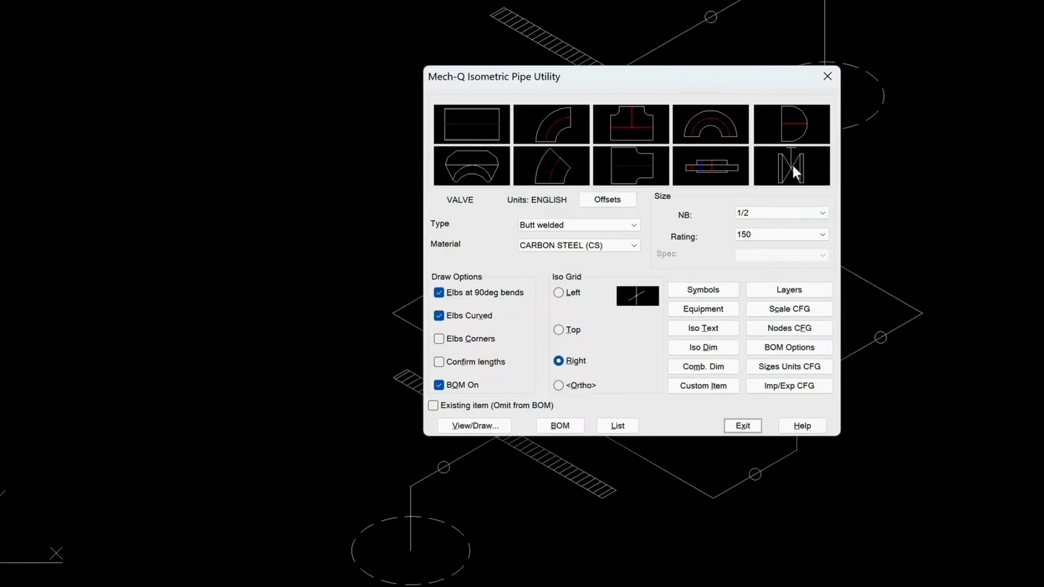
# Set the valve's nominal bore (NB) to 4 with BOM on, and accept the 0.08 welding node diameter scaled to the drawing
pyautogui.click(784, 212)
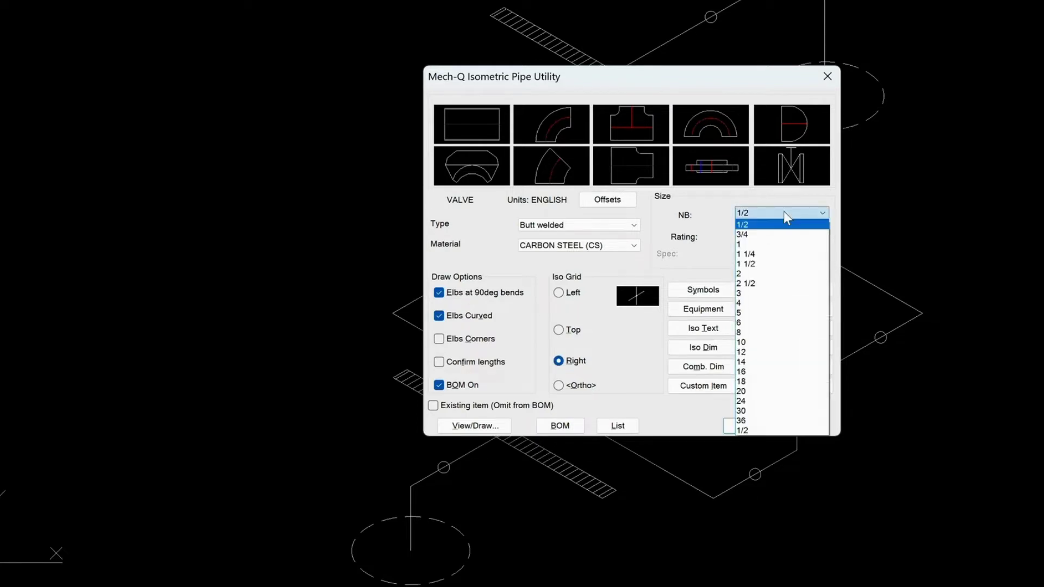
pyautogui.click(777, 302)
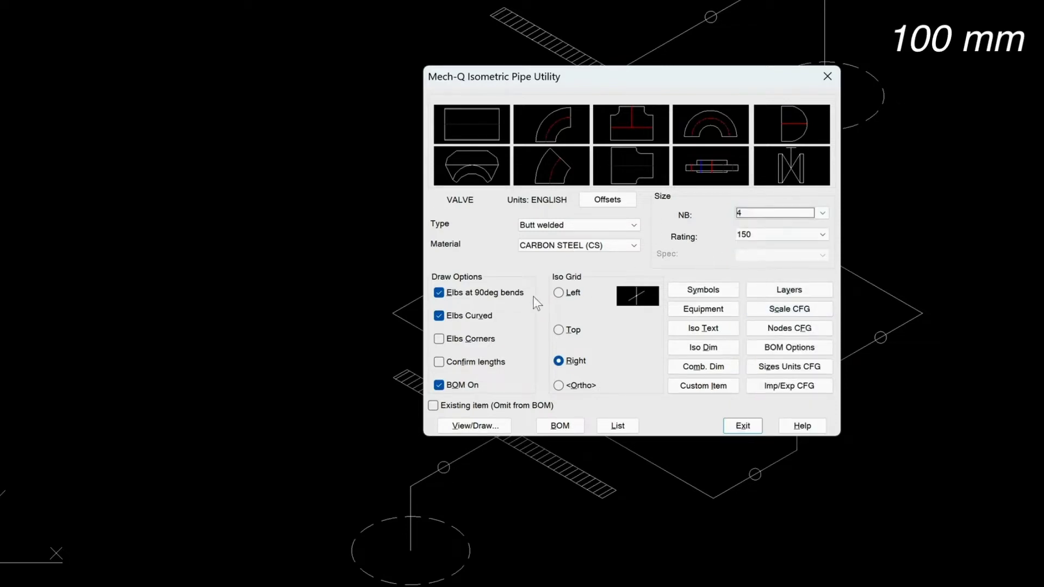
pyautogui.click(439, 385)
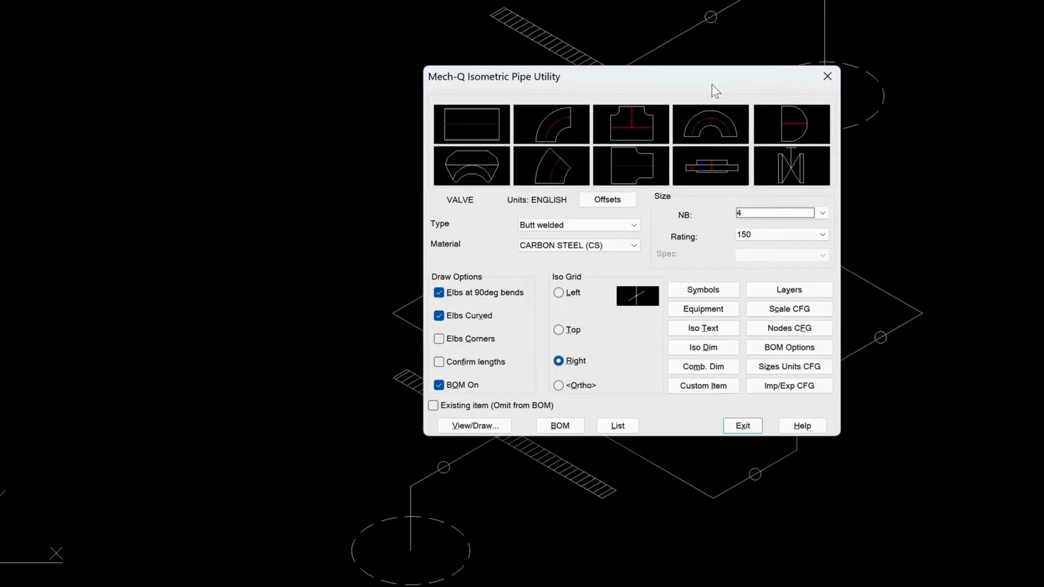
pyautogui.moveTo(715, 82)
pyautogui.mouseDown()
pyautogui.moveTo(540, 126)
pyautogui.moveTo(391, 185)
pyautogui.moveTo(400, 193)
pyautogui.mouseUp()
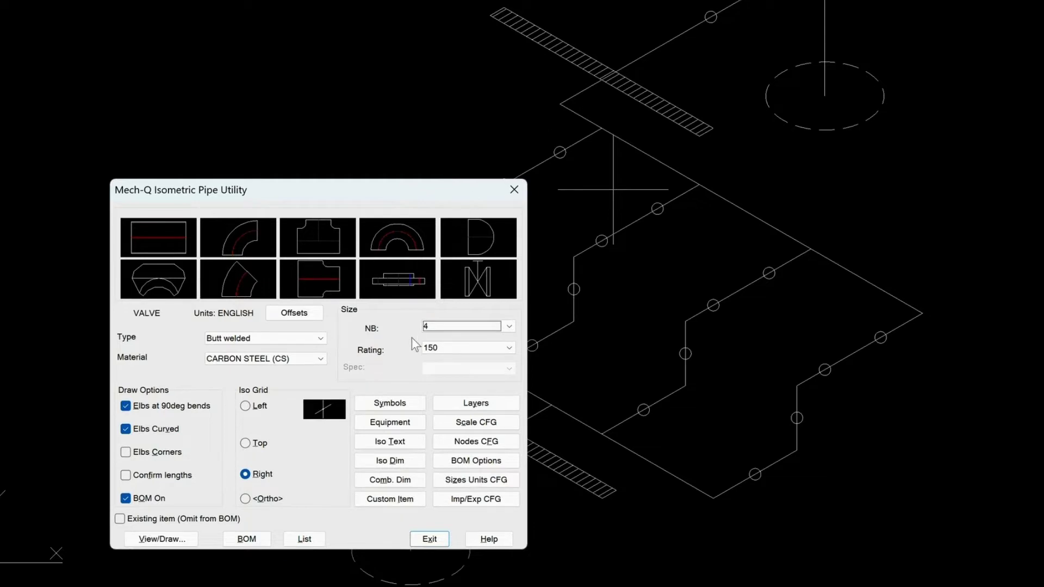
pyautogui.click(477, 442)
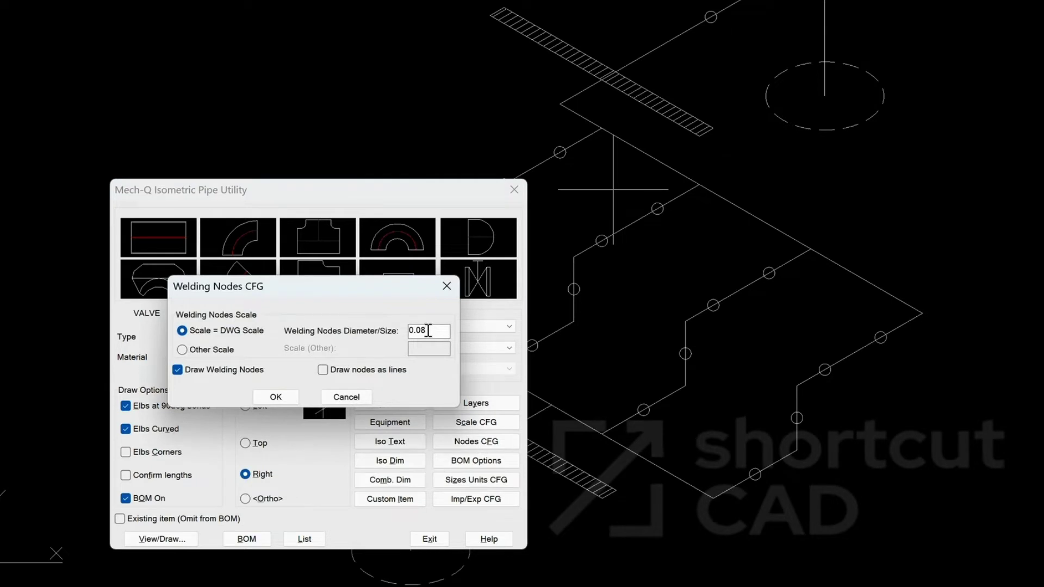
pyautogui.click(277, 397)
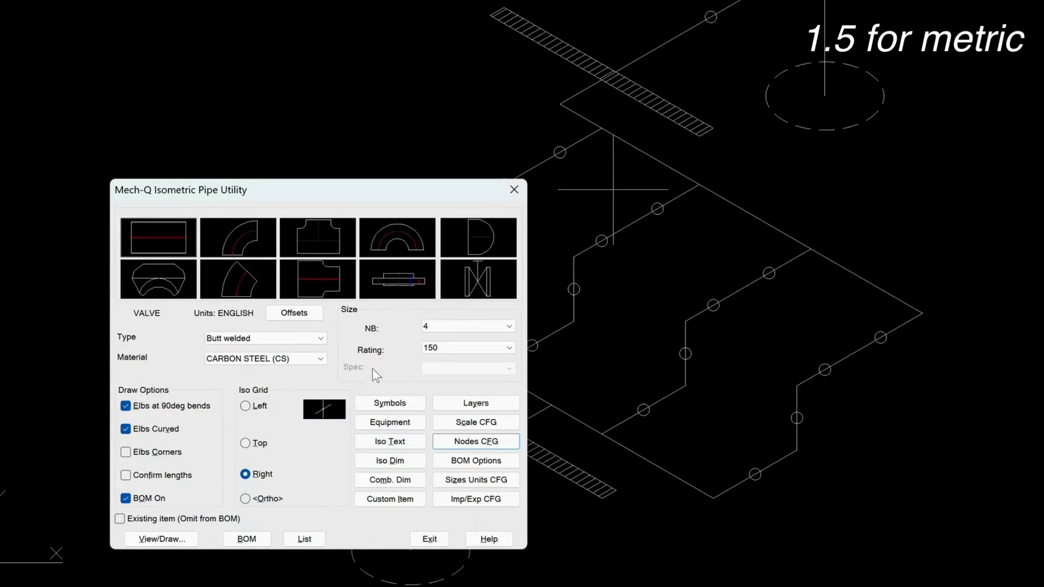
# Insert a Check Valve(1) at the node on the pipe running from the header to the upper tank
pyautogui.click(478, 277)
pyautogui.click(589, 338)
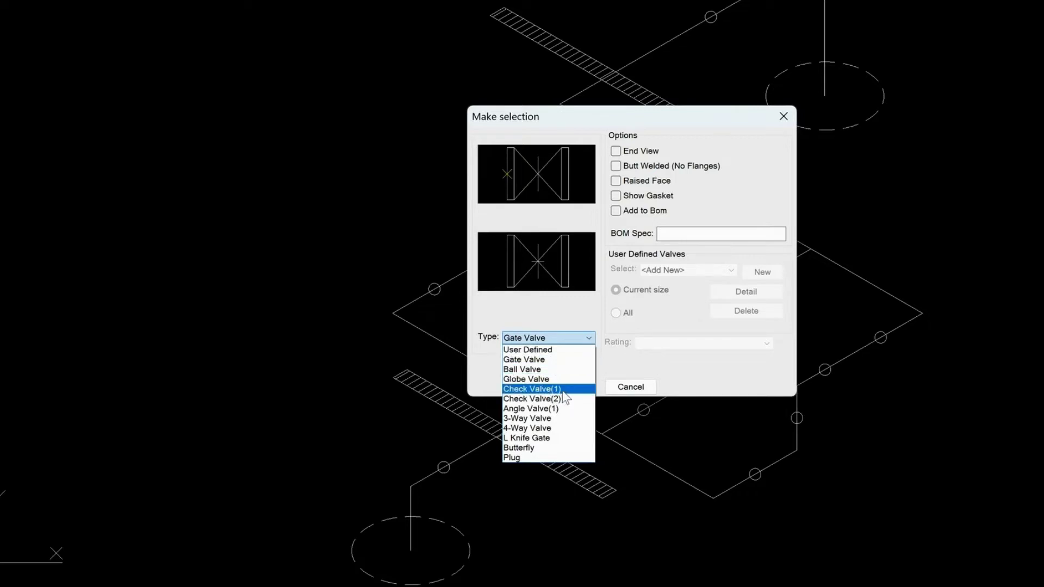
pyautogui.click(563, 391)
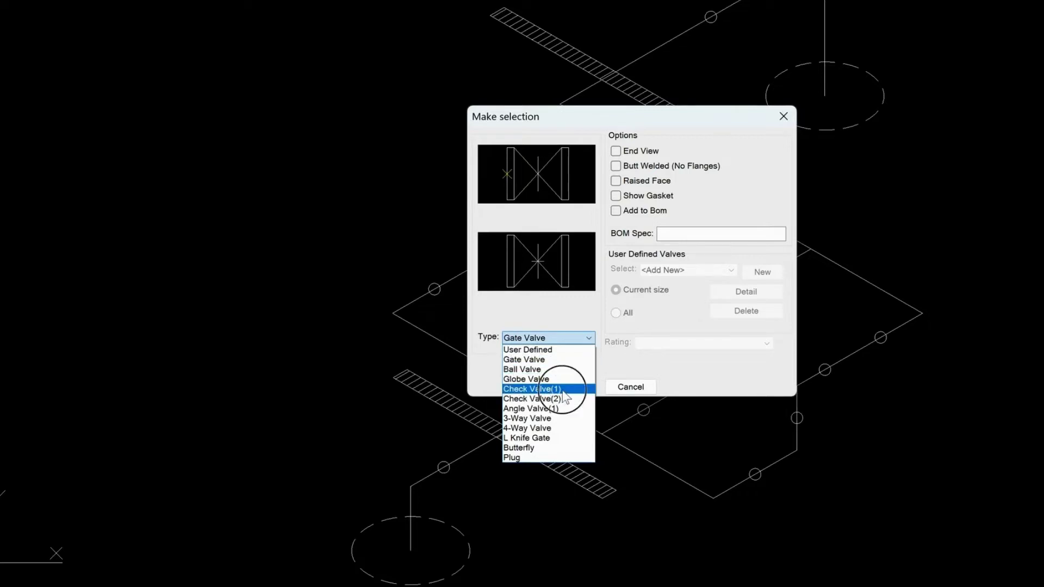
pyautogui.click(509, 266)
pyautogui.scroll(4, 605, 282)
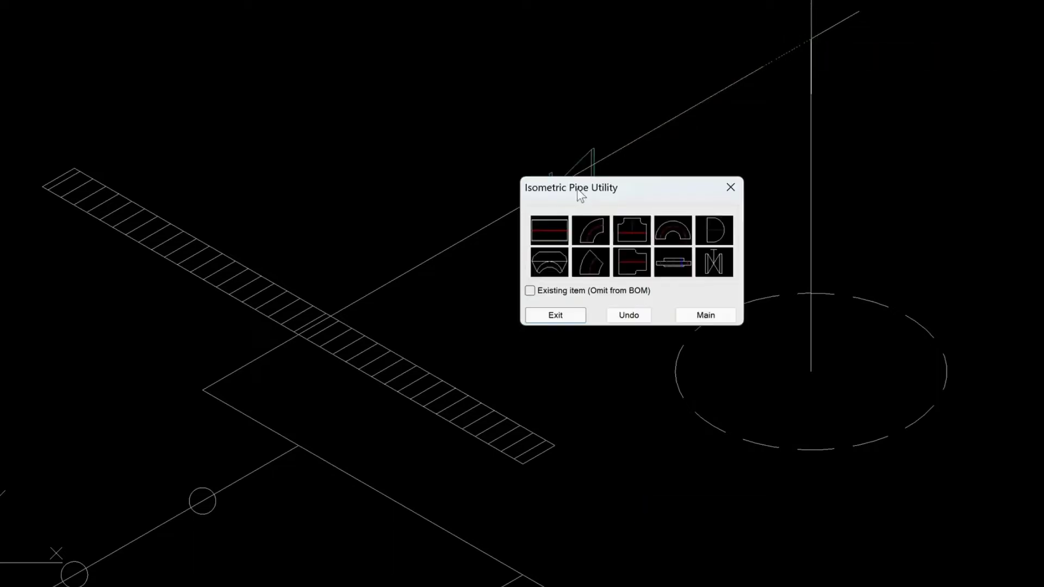
pyautogui.moveTo(596, 187)
pyautogui.mouseDown()
pyautogui.moveTo(753, 223)
pyautogui.moveTo(797, 178)
pyautogui.moveTo(776, 158)
pyautogui.mouseUp()
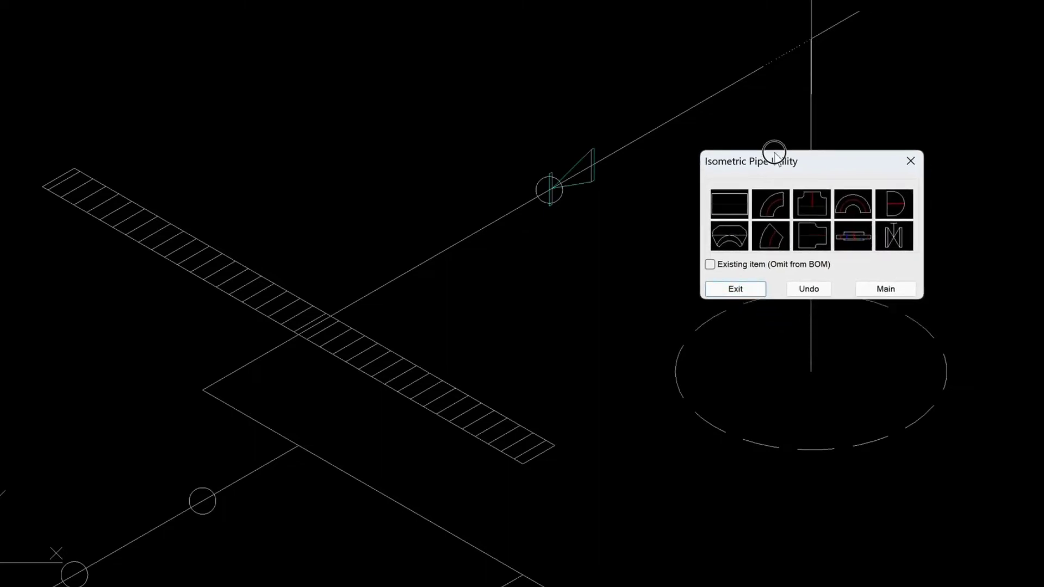
# Attach a Welding Neck flange, pipe spec 0.24 STD, to the tank-side end of the check valve, pointing along the pipe
pyautogui.click(850, 235)
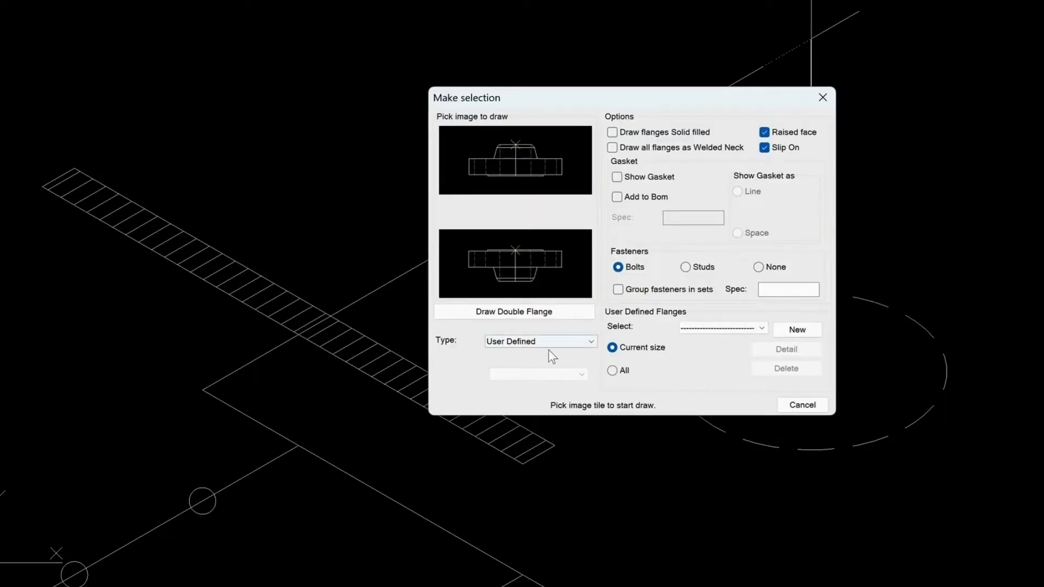
pyautogui.click(555, 340)
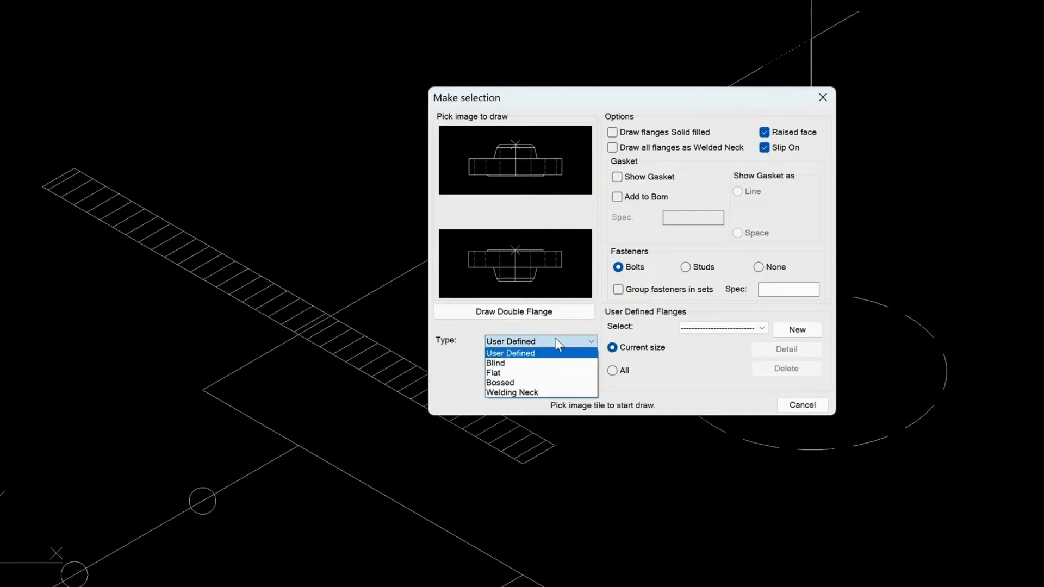
pyautogui.click(534, 392)
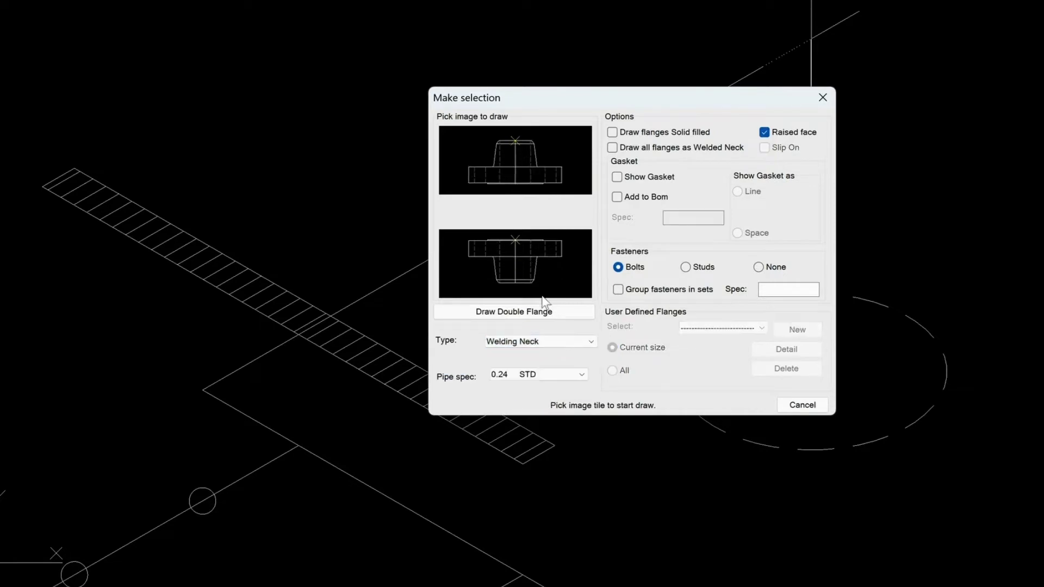
pyautogui.click(515, 241)
pyautogui.scroll(3, 578, 228)
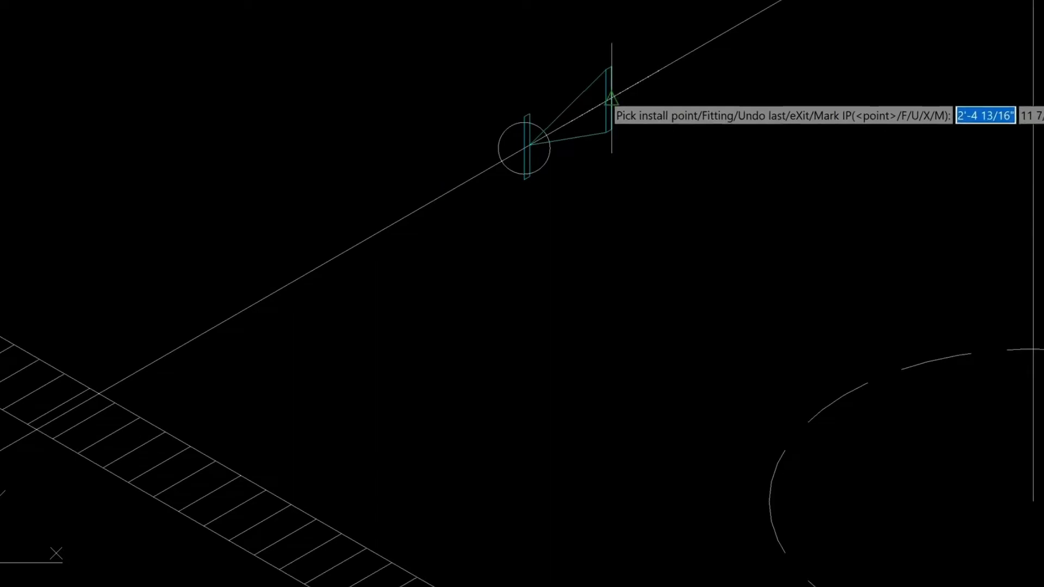
pyautogui.click(612, 99)
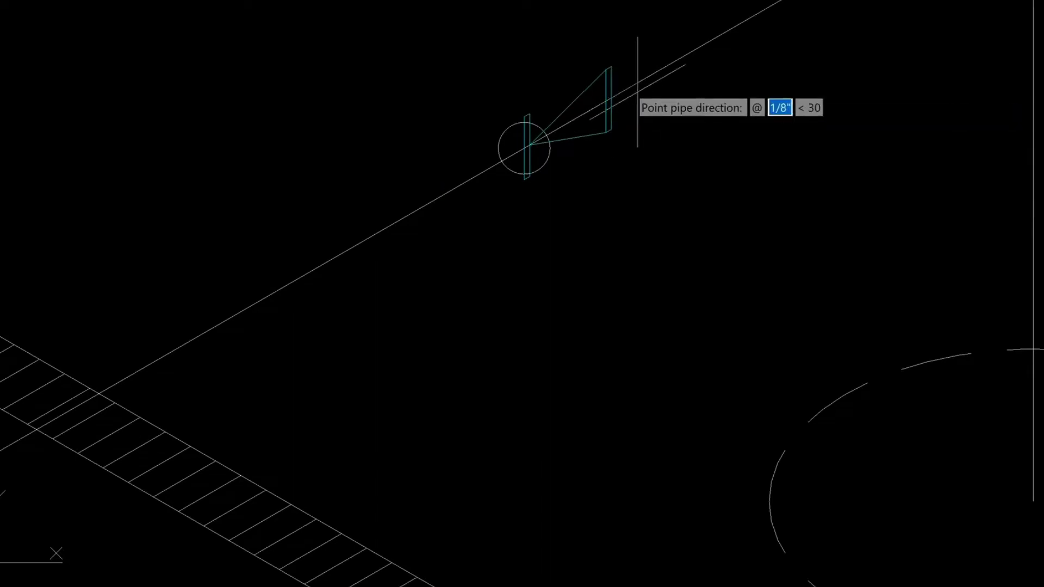
pyautogui.scroll(-3, 634, 101)
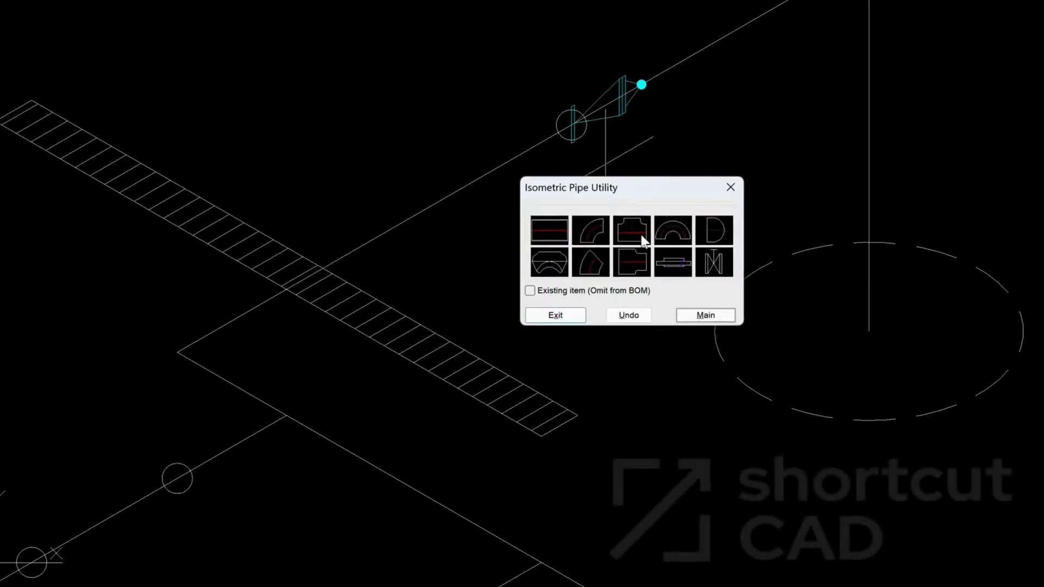
# Attach a second flange to the check valve's node-side end and add its fasteners
pyautogui.click(672, 259)
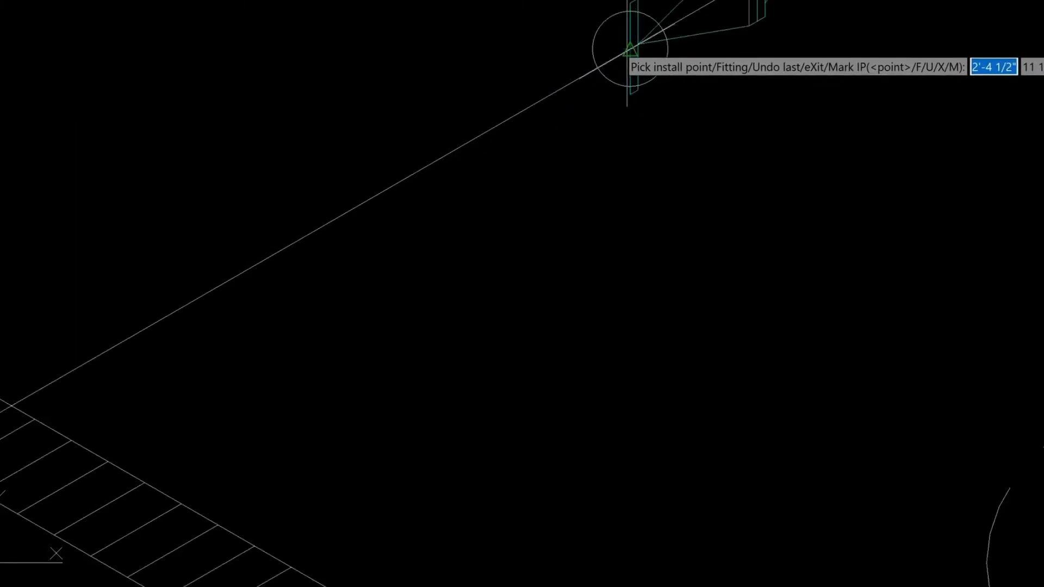
pyautogui.click(628, 48)
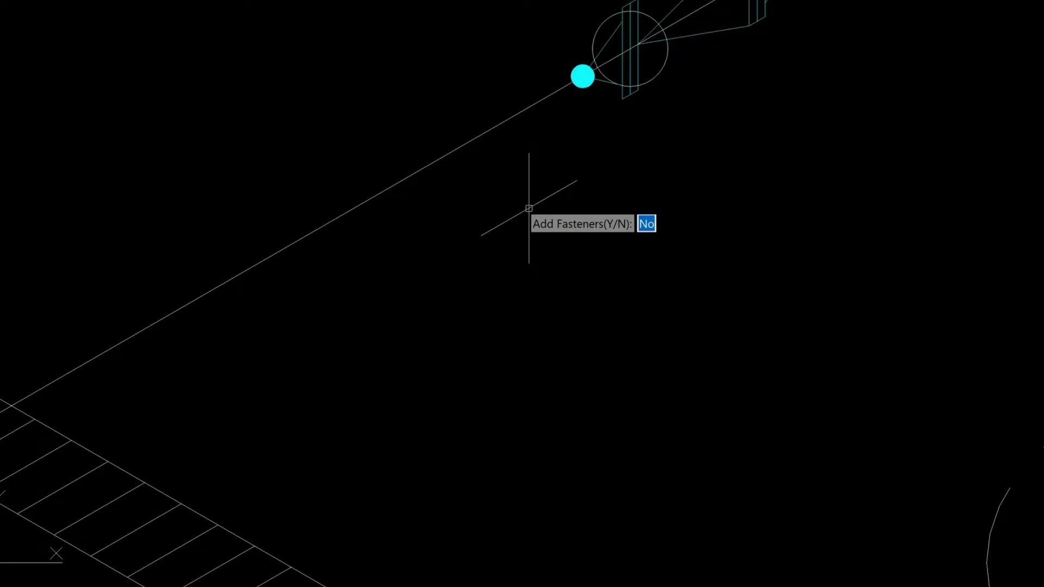
pyautogui.write('n')
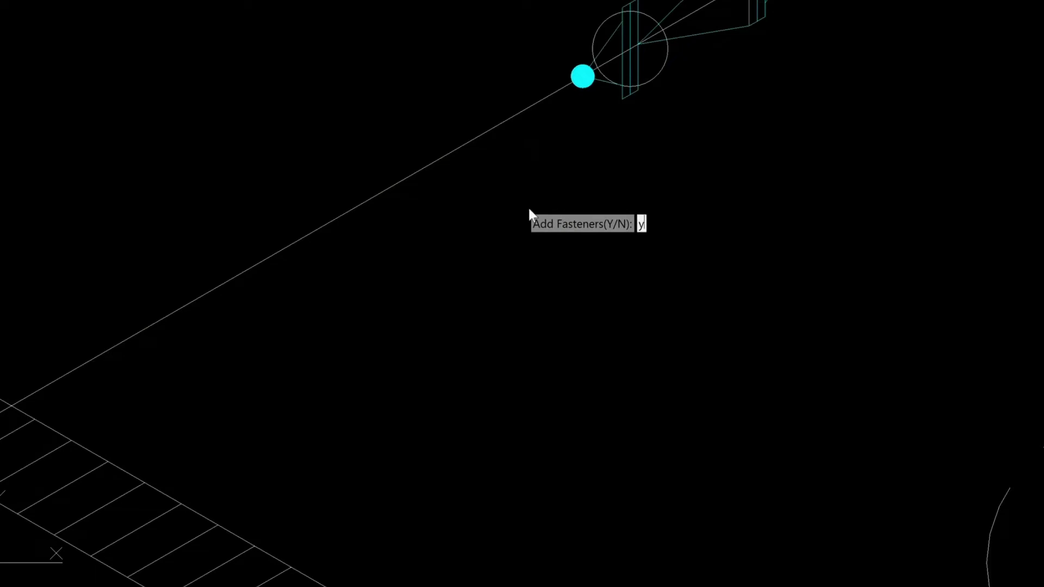
pyautogui.press('Return')
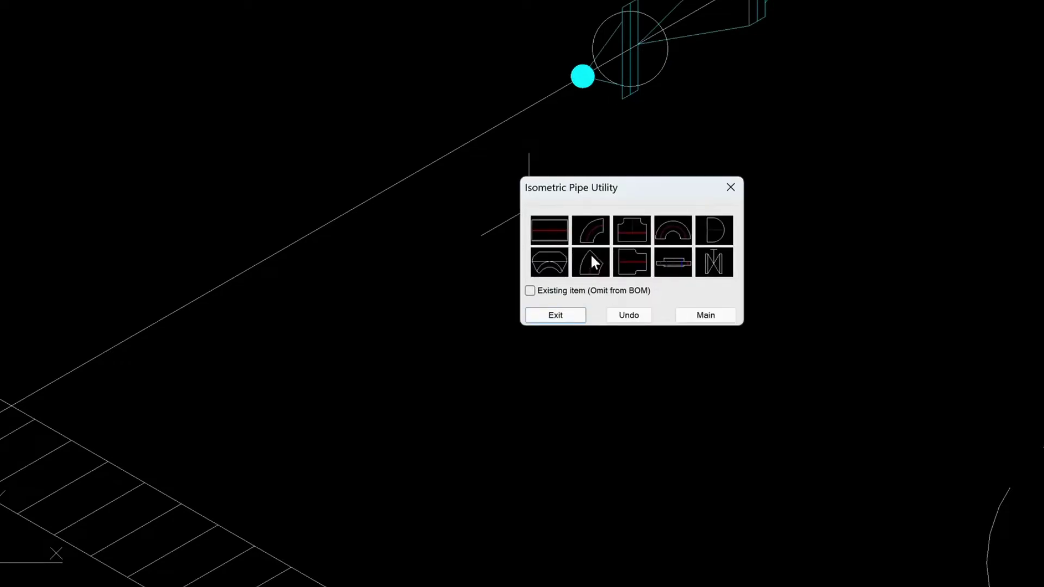
# Insert a Ball Valve at the first branch's node nearest the upper header, with flanges on both ends
pyautogui.click(716, 261)
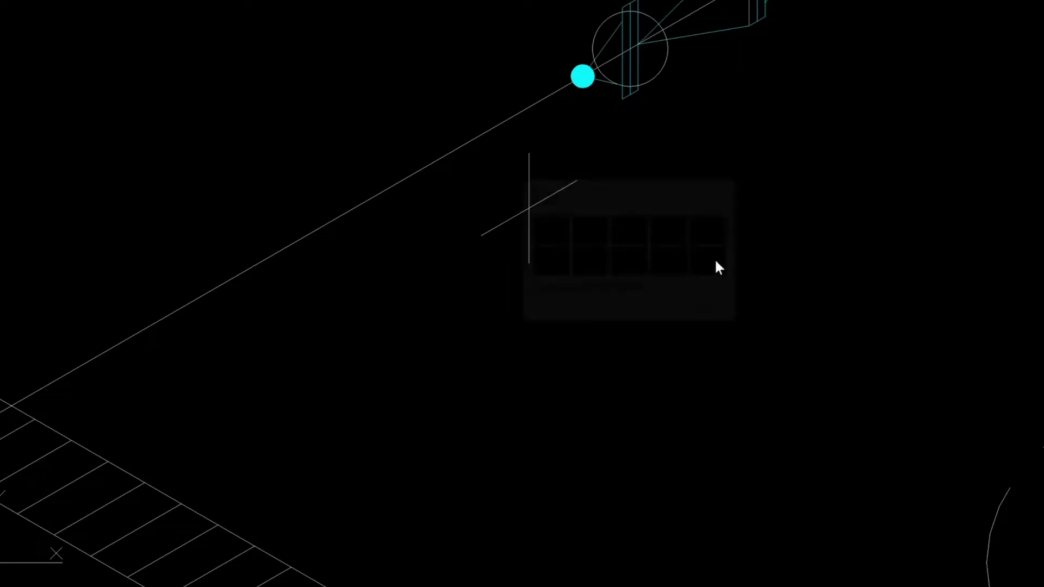
pyautogui.click(546, 338)
pyautogui.click(528, 370)
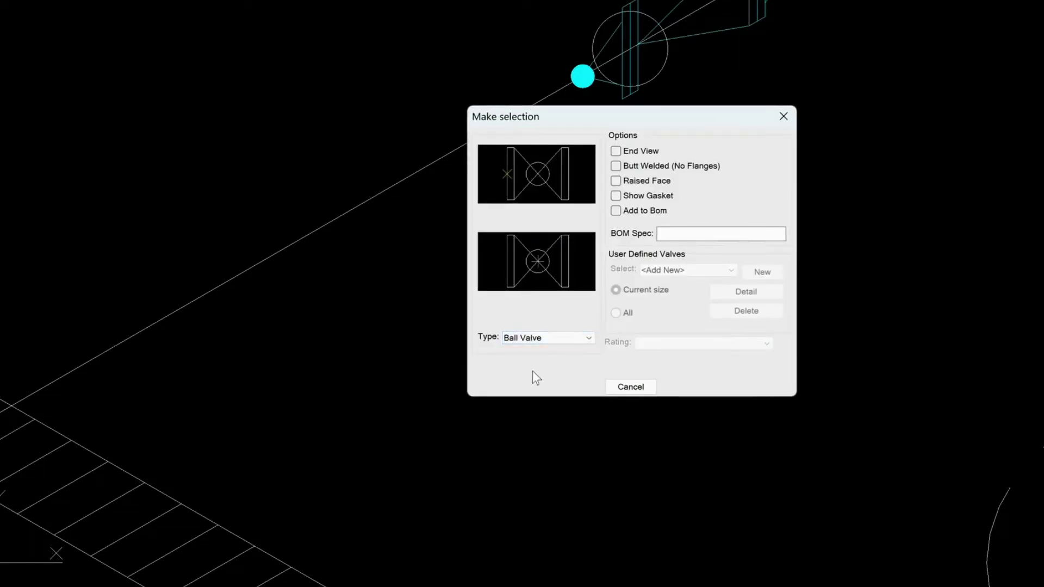
pyautogui.click(539, 261)
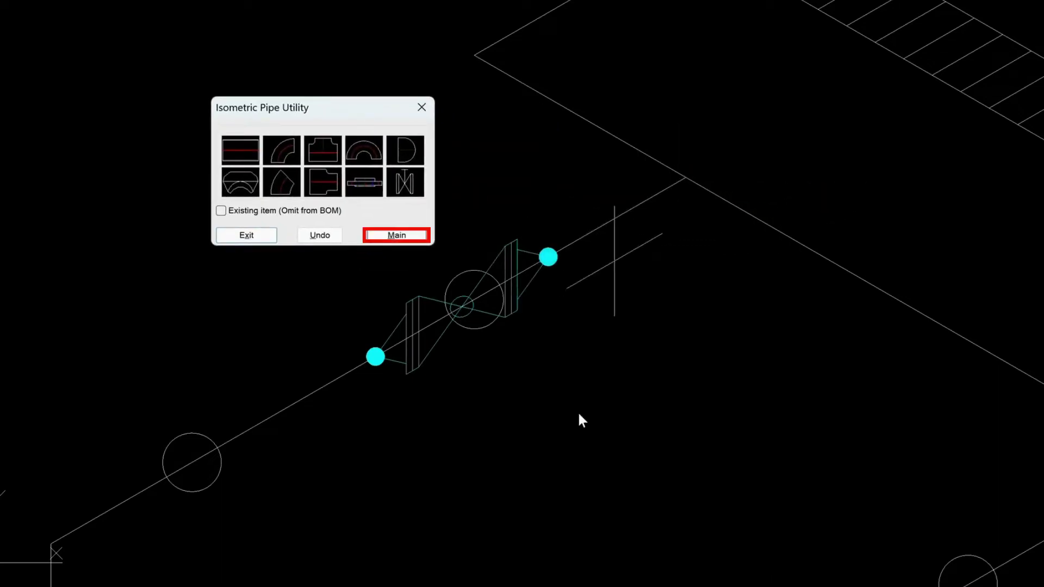
pyautogui.scroll(-3, 576, 419)
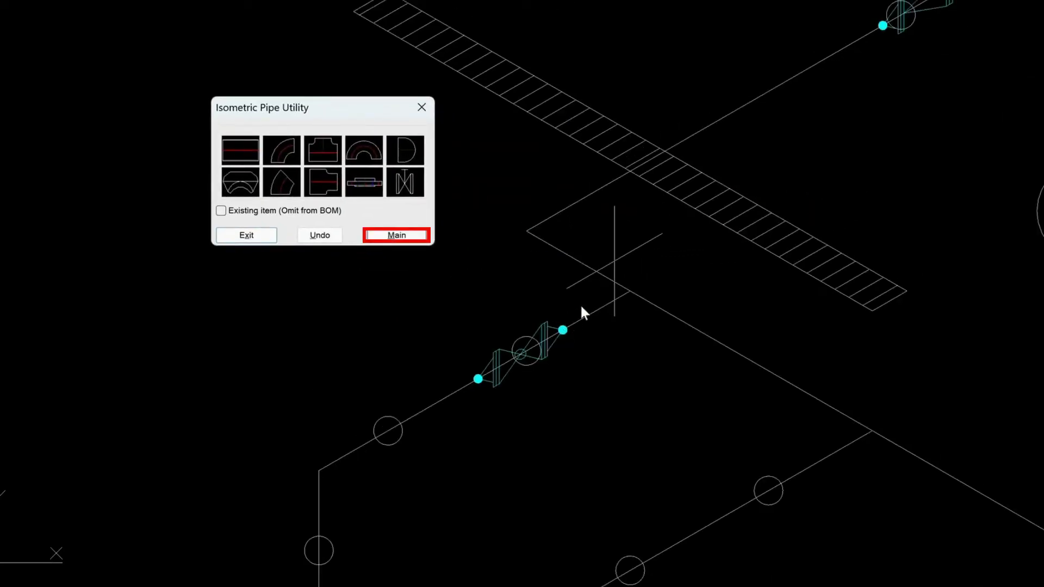
pyautogui.scroll(-2, 582, 306)
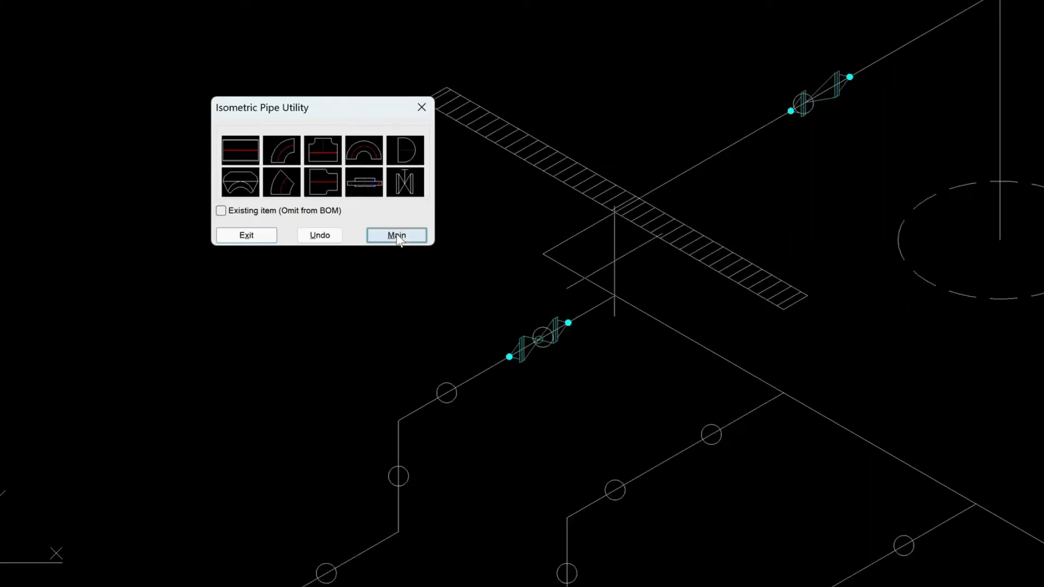
# Set the iso grid to Left and place NB 4 butt-welded tees at branch junctions on the upper and lower headers
pyautogui.click(397, 235)
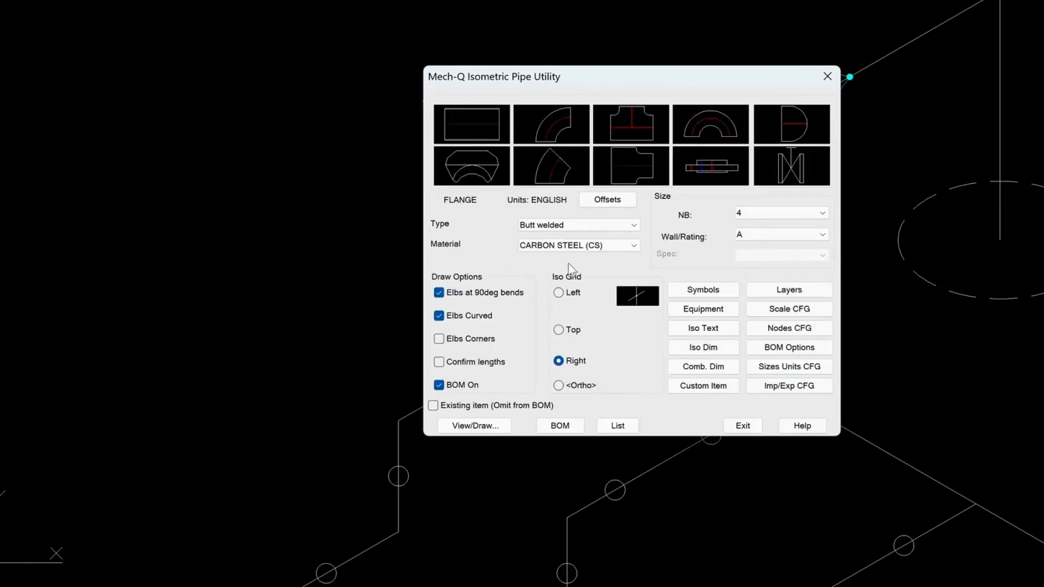
pyautogui.click(559, 293)
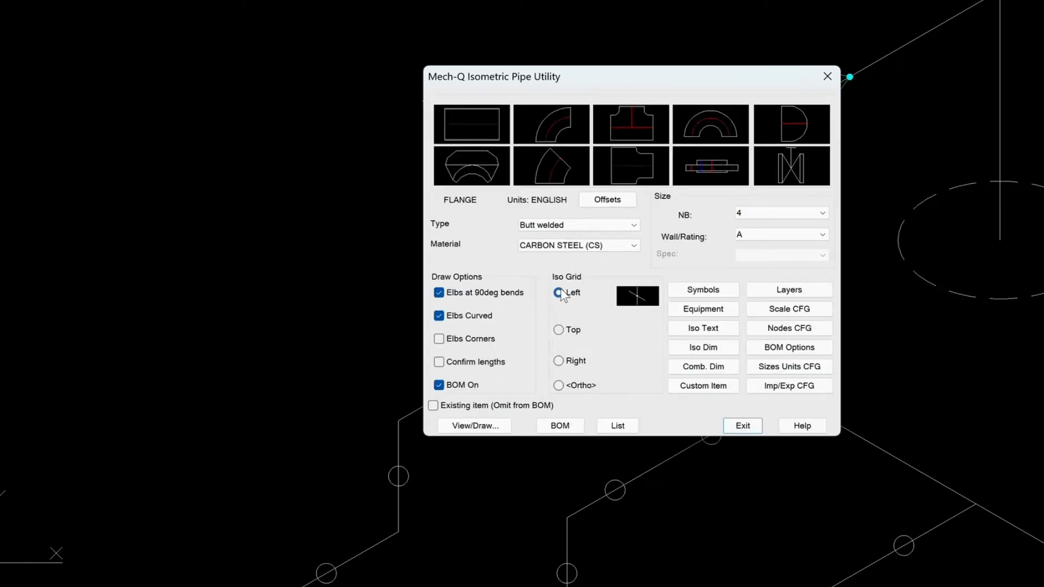
pyautogui.click(632, 122)
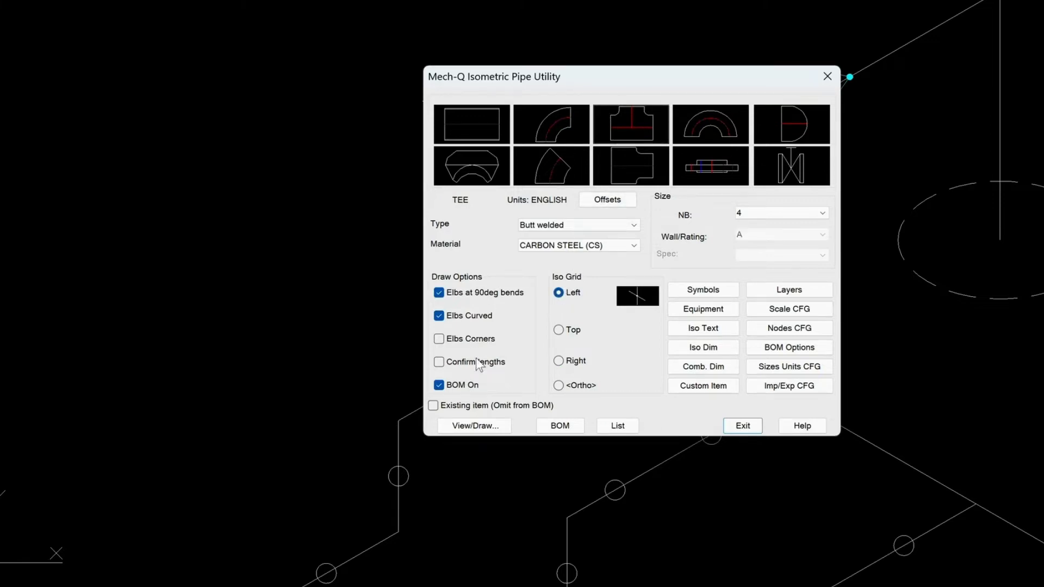
pyautogui.click(482, 426)
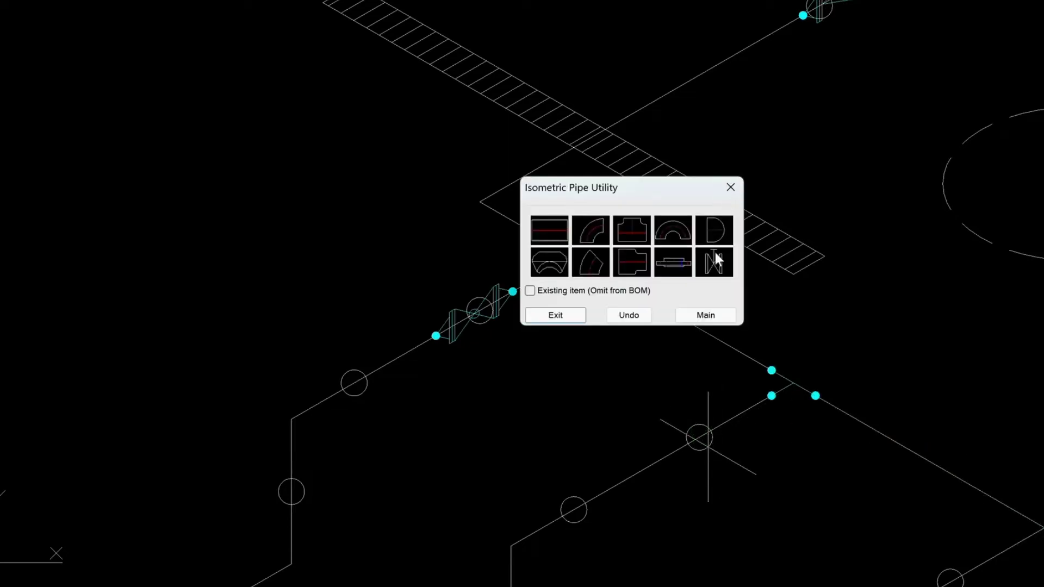
pyautogui.click(634, 229)
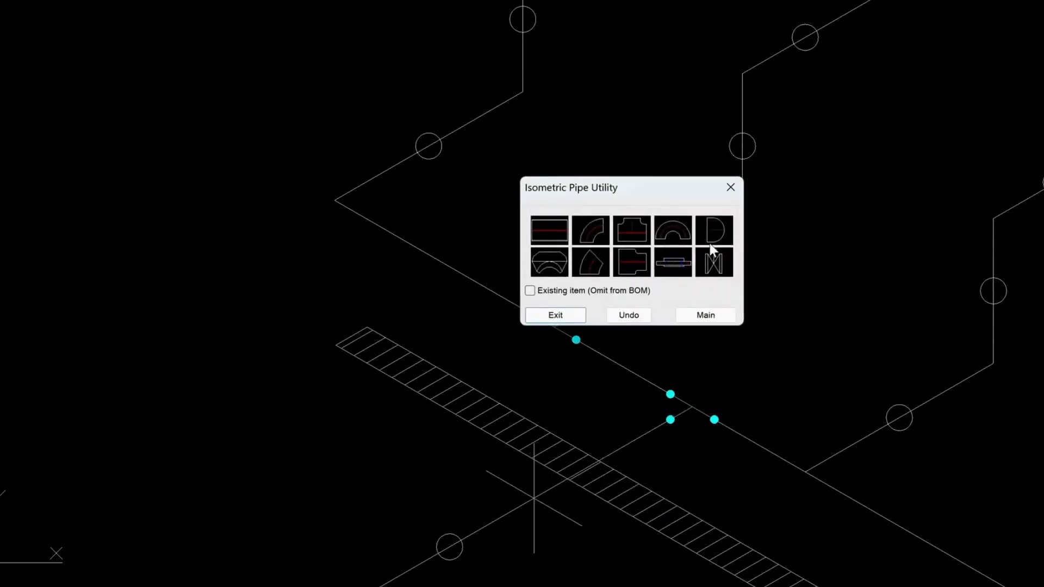
# Set the iso grid to Right and draw a centrifugal pump between the branches, adding it to the BOM as ANSI 8x6x13
pyautogui.click(715, 319)
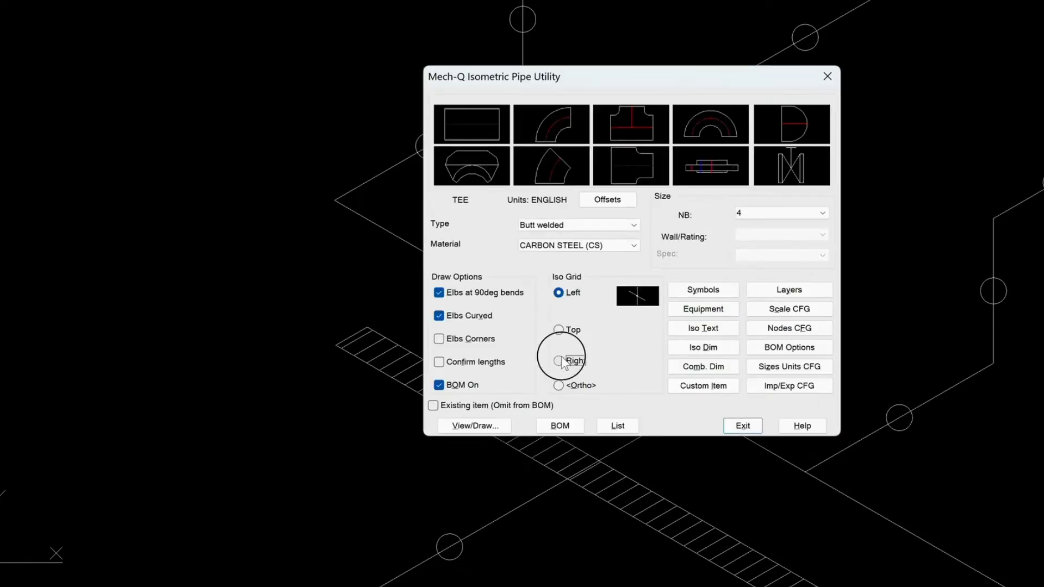
pyautogui.click(559, 361)
pyautogui.click(702, 310)
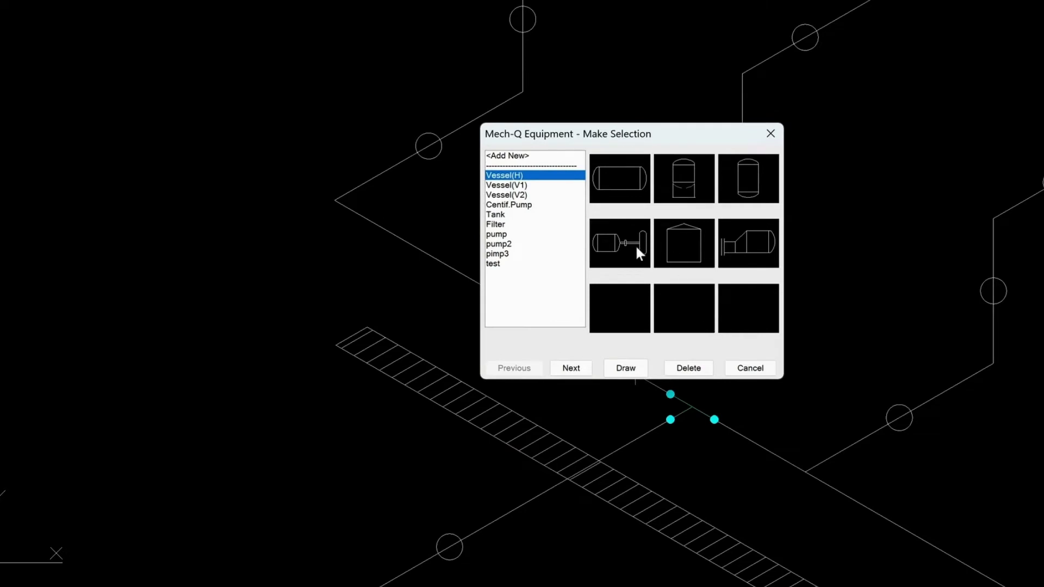
pyautogui.click(623, 236)
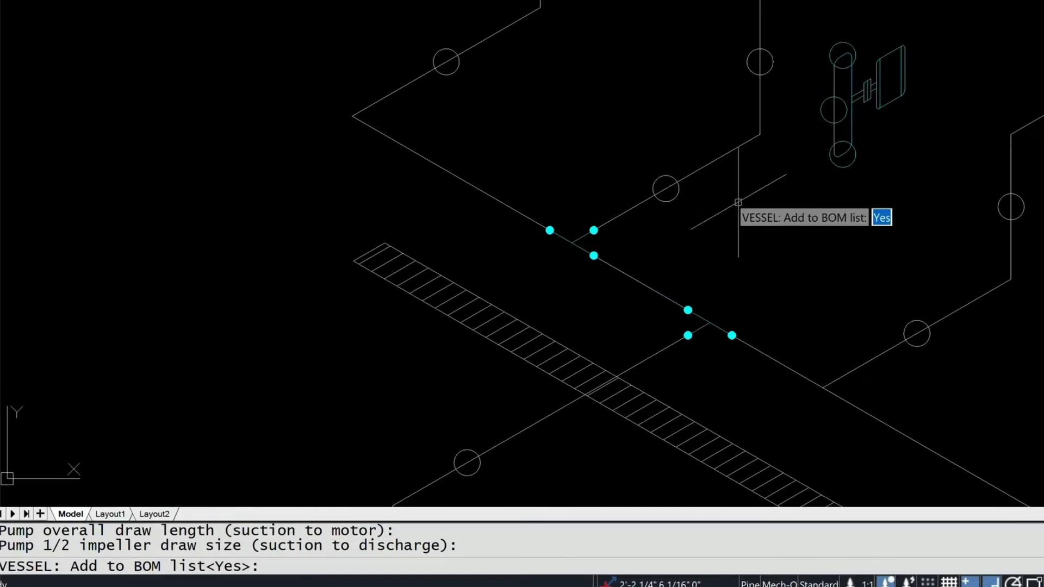
pyautogui.press('Return')
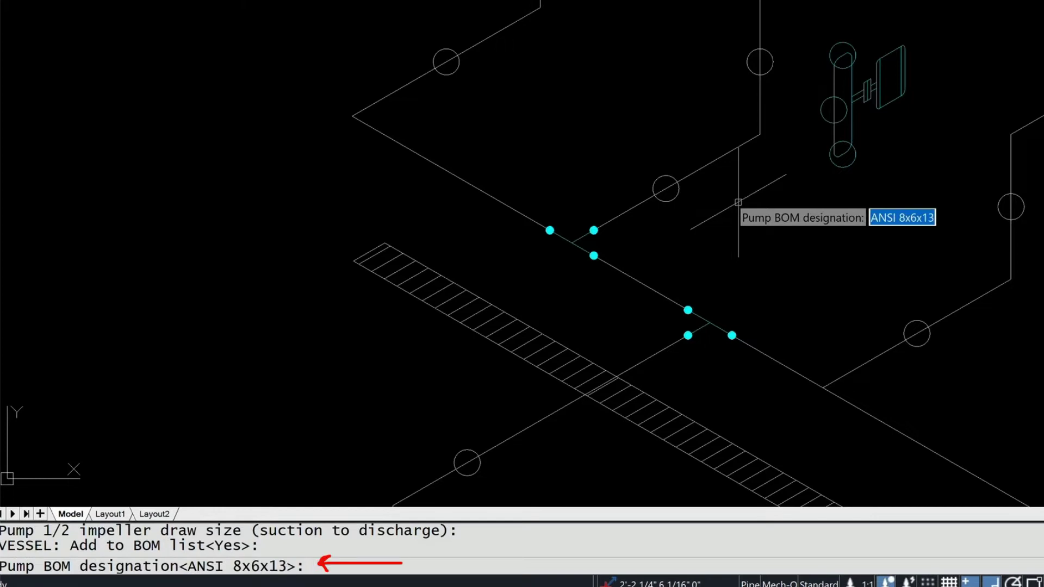
pyautogui.press('Return')
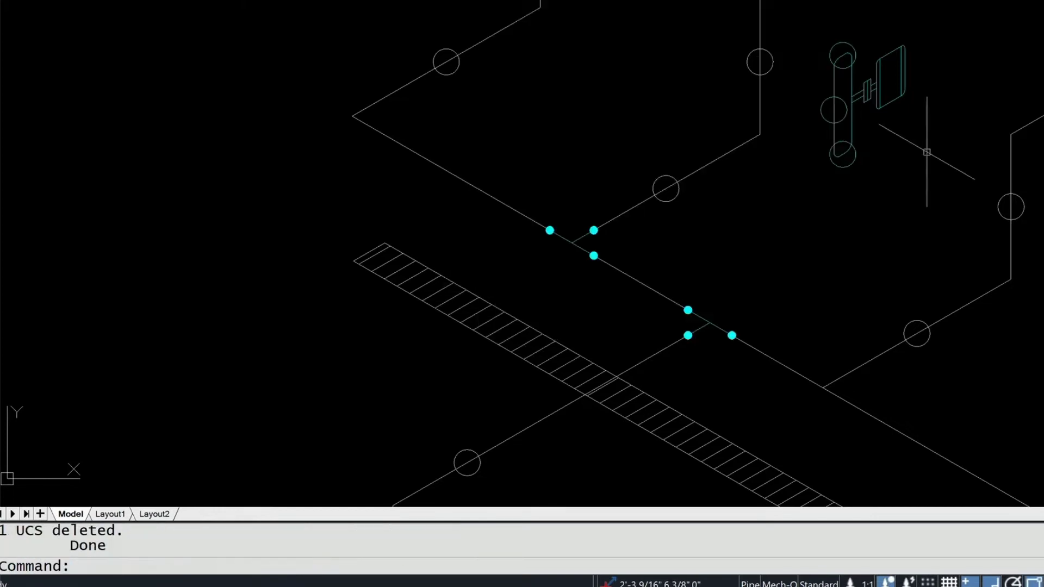
# Move the centrifugal pump by its center point onto the node on the second branch's vertical leg
pyautogui.click(925, 174)
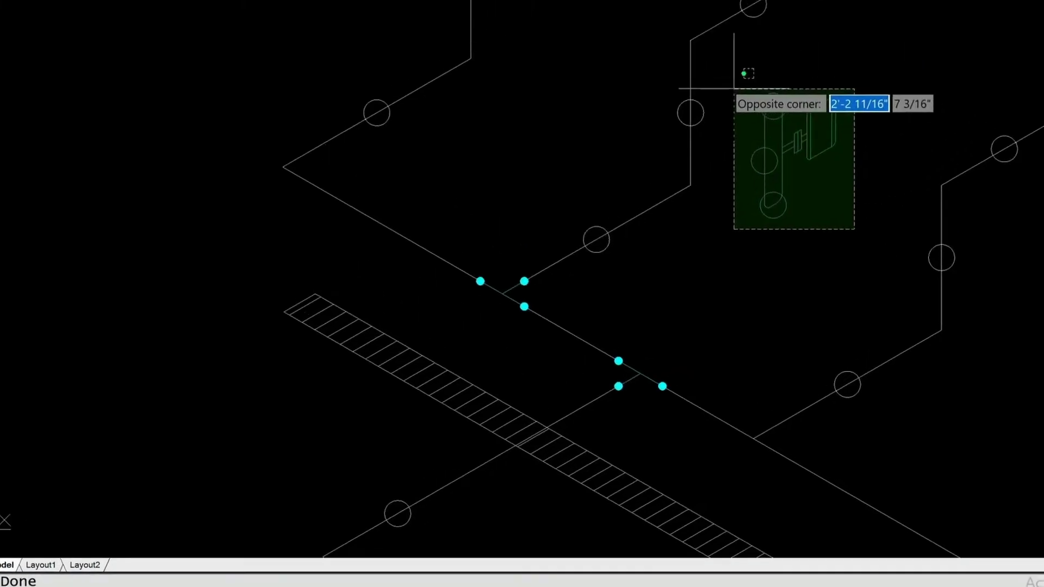
pyautogui.click(807, 31)
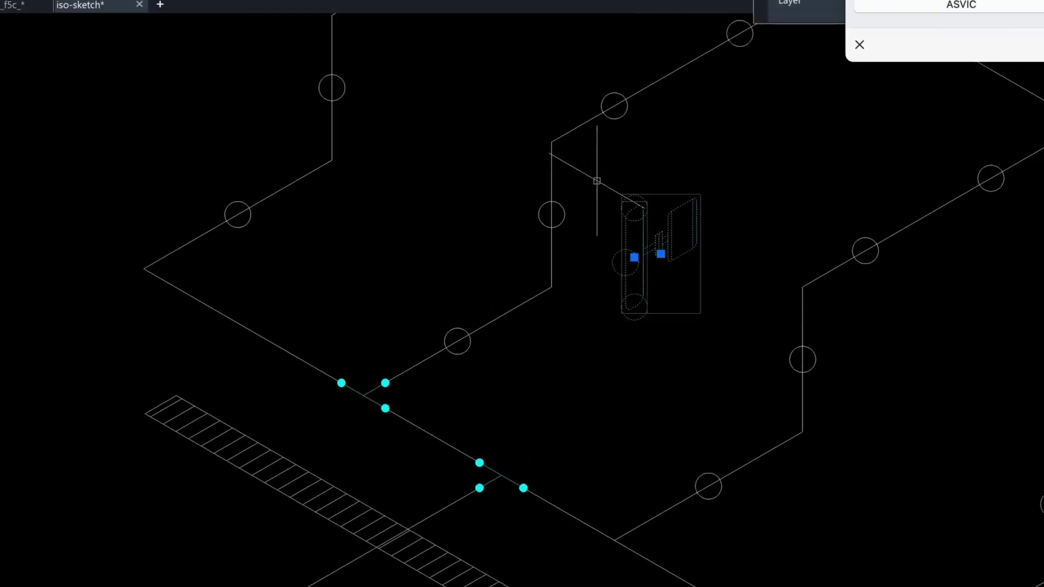
pyautogui.click(740, 360)
pyautogui.click(614, 181)
pyautogui.press('Return')
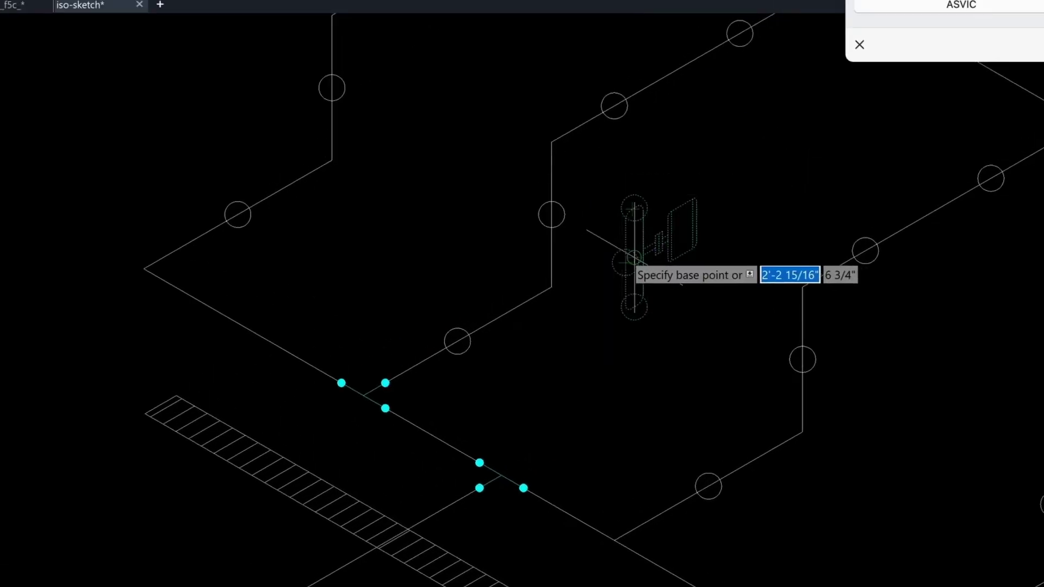
pyautogui.click(634, 258)
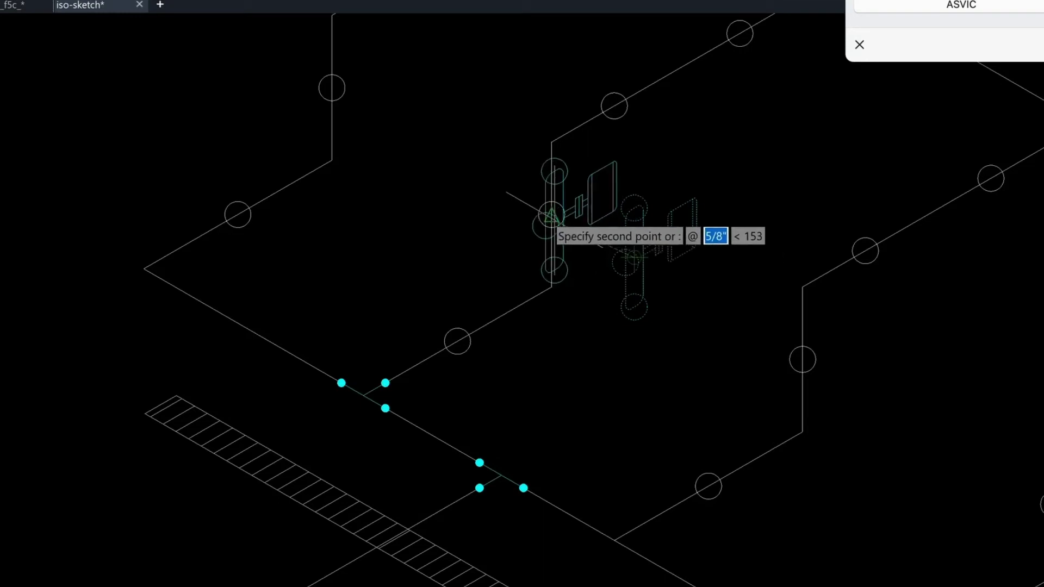
pyautogui.click(552, 215)
# Draw an NB 4 butt-welded carbon steel pipe from the upper vessel around the top corner to the check valve's nearer end
pyautogui.scroll(-2, 551, 218)
pyautogui.moveTo(552, 218)
pyautogui.mouseDown(button='middle')
pyautogui.moveTo(468, 119)
pyautogui.moveTo(368, 242)
pyautogui.moveTo(356, 283)
pyautogui.mouseUp(button='middle')
pyautogui.scroll(1, 595, 54)
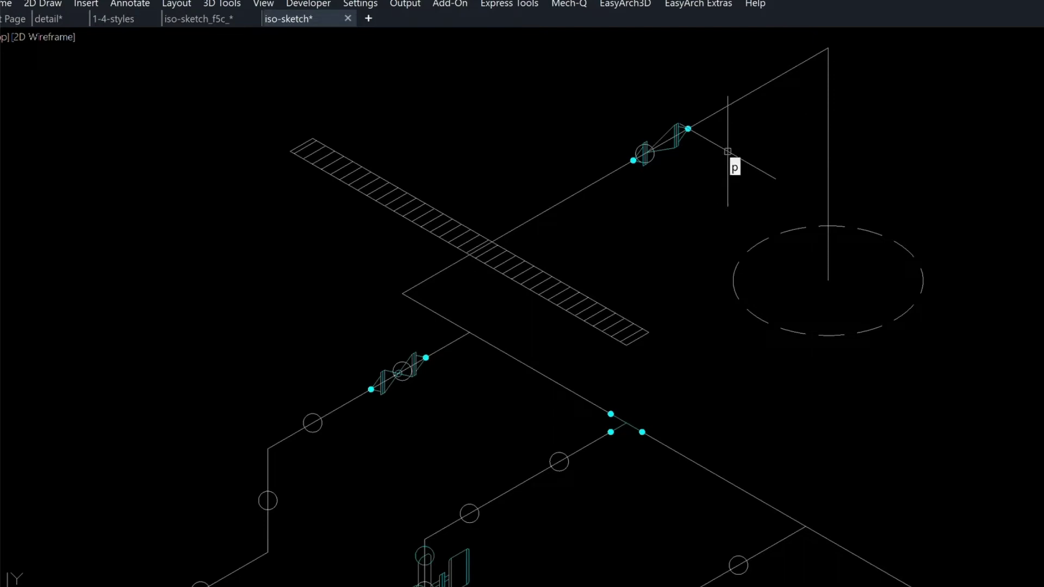
pyautogui.write('ip')
pyautogui.press('Return')
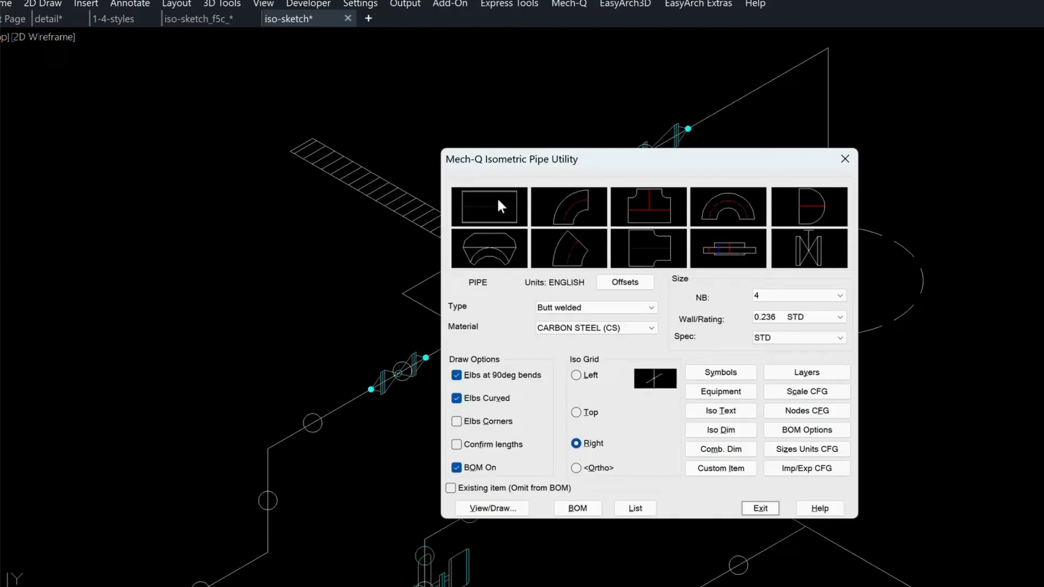
pyautogui.click(498, 206)
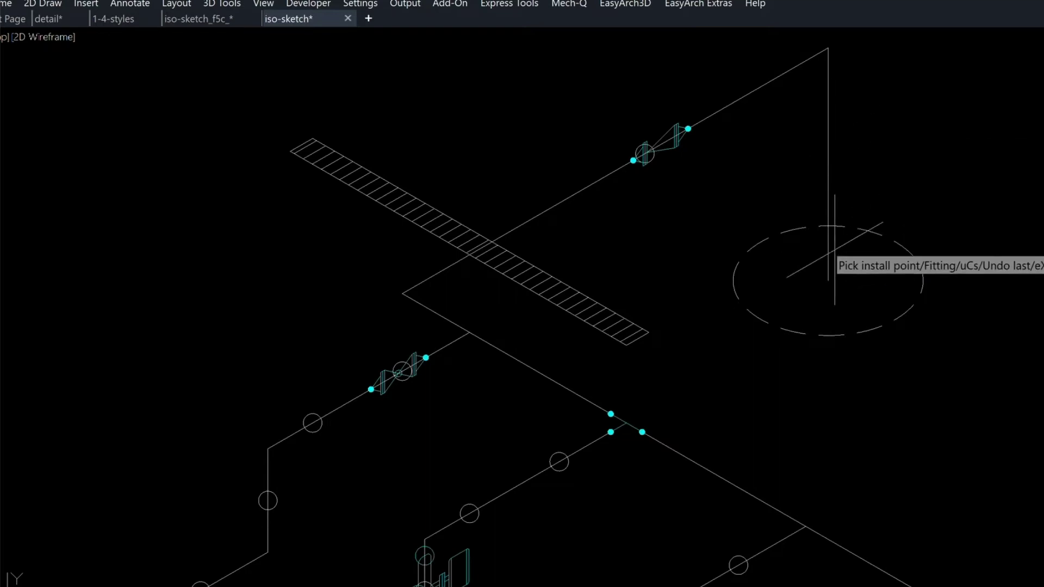
pyautogui.click(831, 272)
pyautogui.scroll(3, 707, 141)
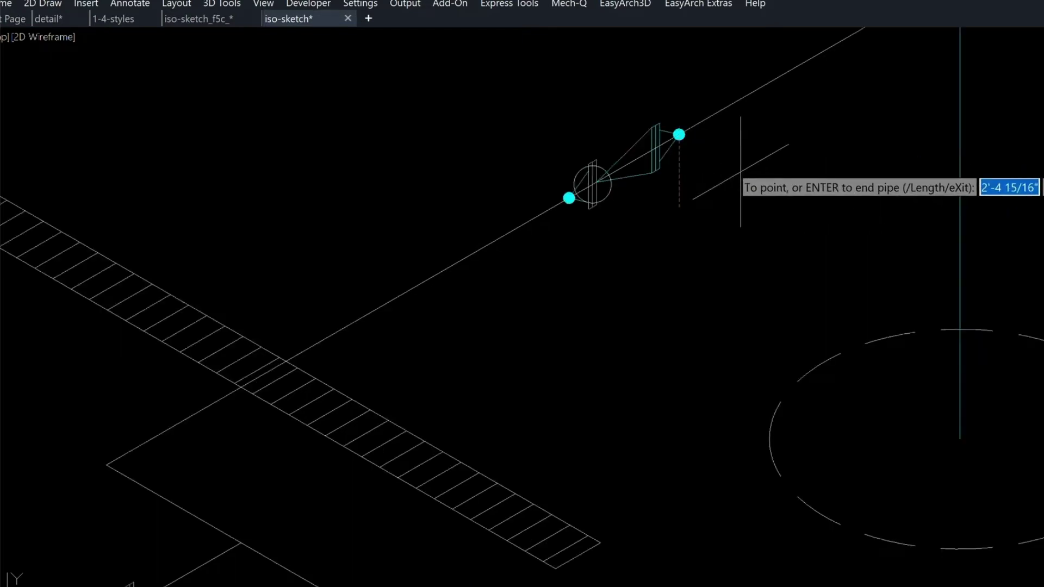
pyautogui.press('Return')
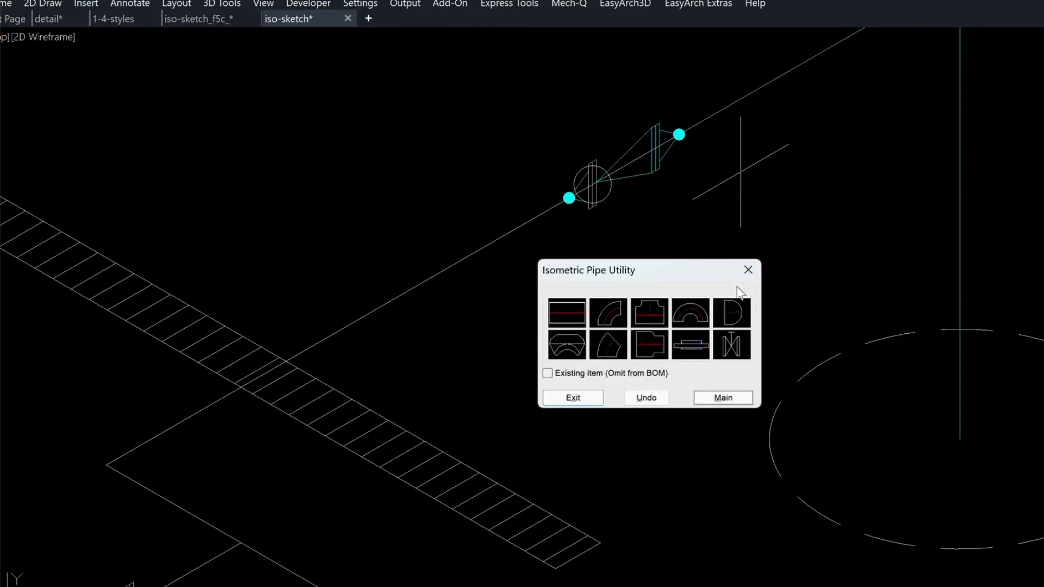
# Route the first branch's pipe around its upper corner down to the node on the vertical leg
pyautogui.click(578, 313)
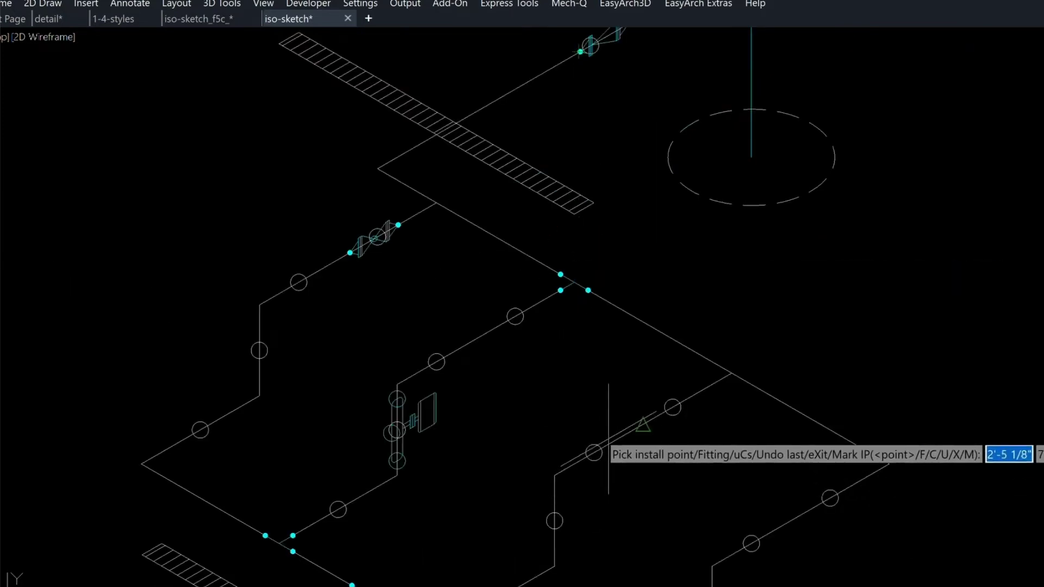
pyautogui.scroll(3, 335, 274)
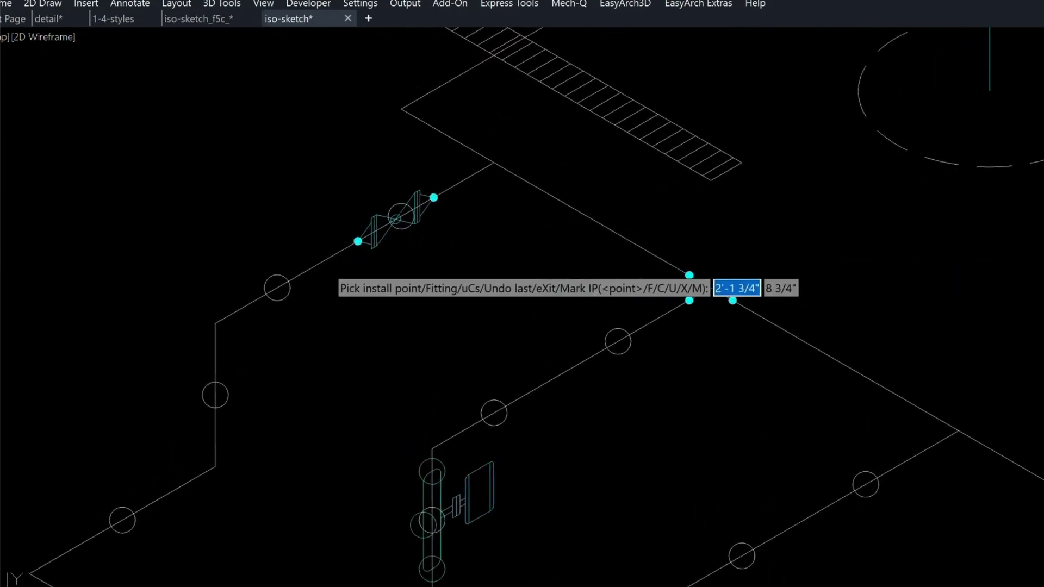
pyautogui.click(206, 323)
pyautogui.click(205, 305)
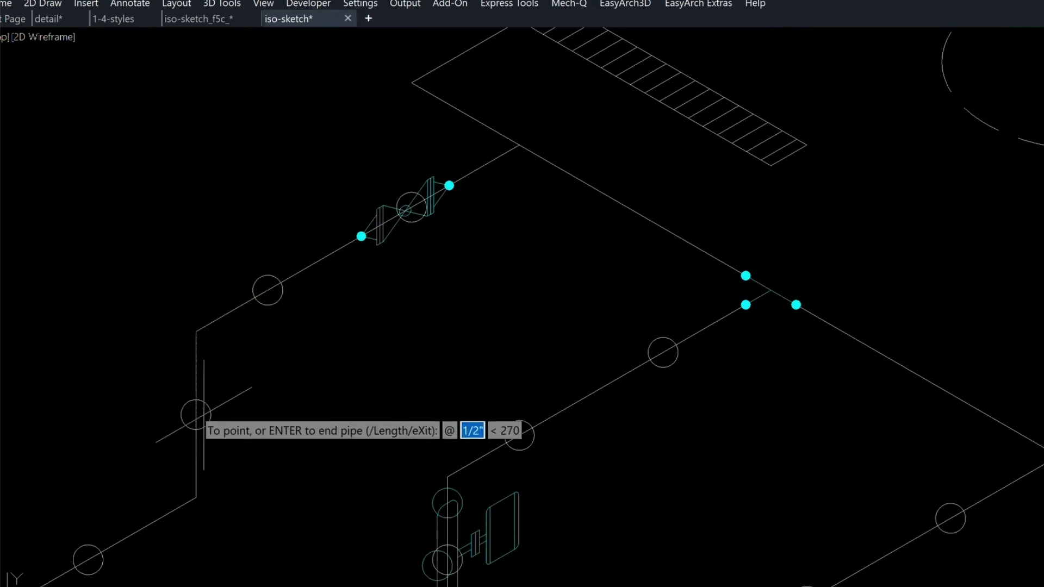
pyautogui.click(198, 415)
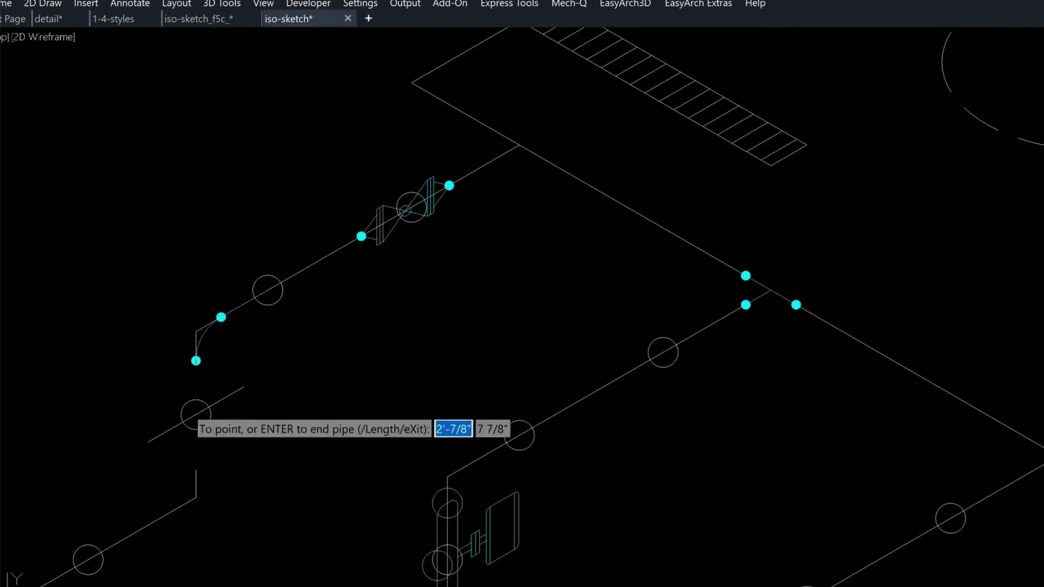
pyautogui.press('Return')
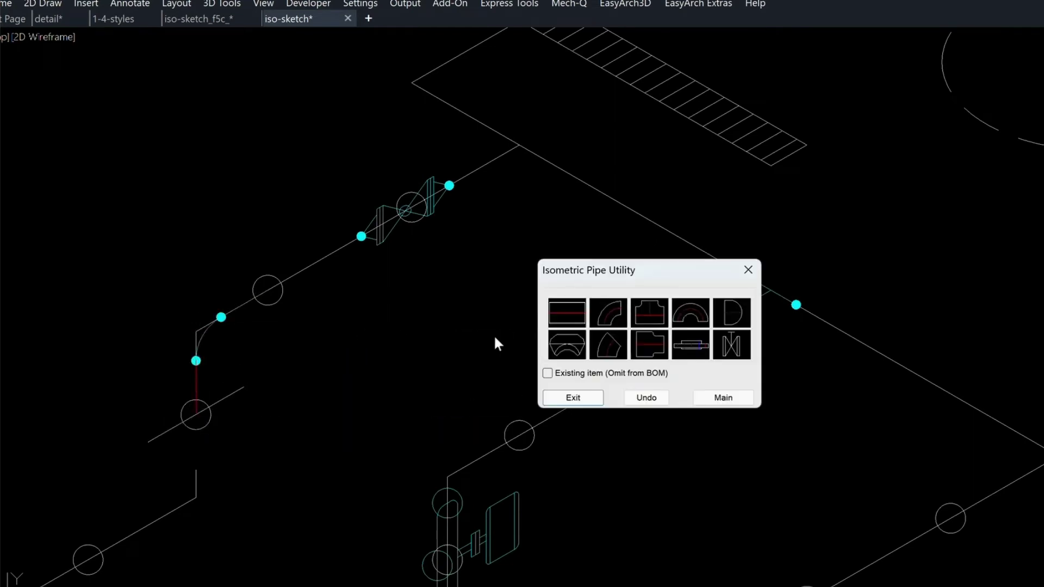
# Draw the first branch's pipe from the vertical-leg node around the lower corner to the node before the lower header
pyautogui.scroll(-2, 506, 153)
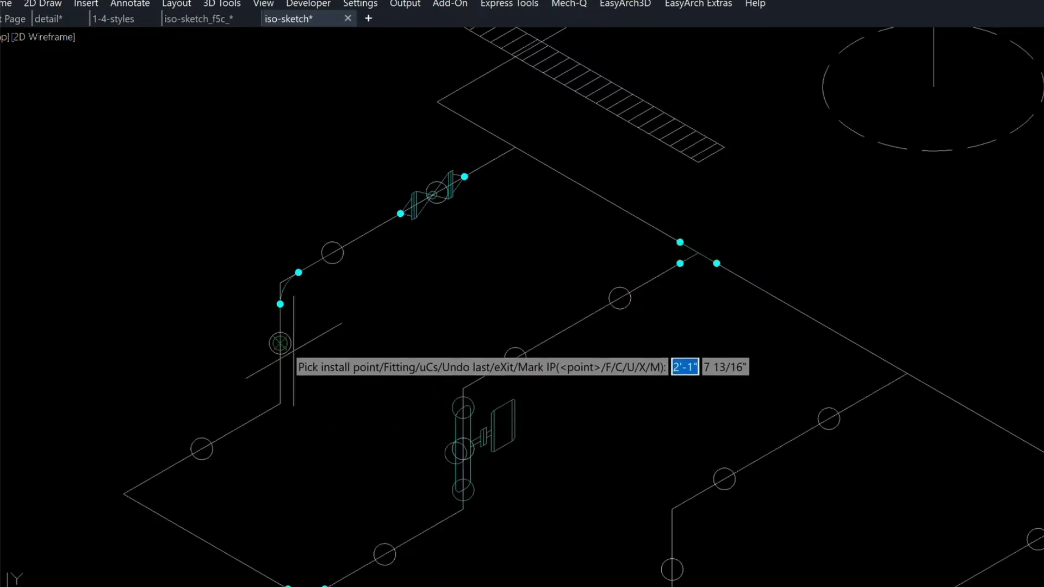
pyautogui.click(280, 343)
pyautogui.click(202, 448)
pyautogui.press('Return')
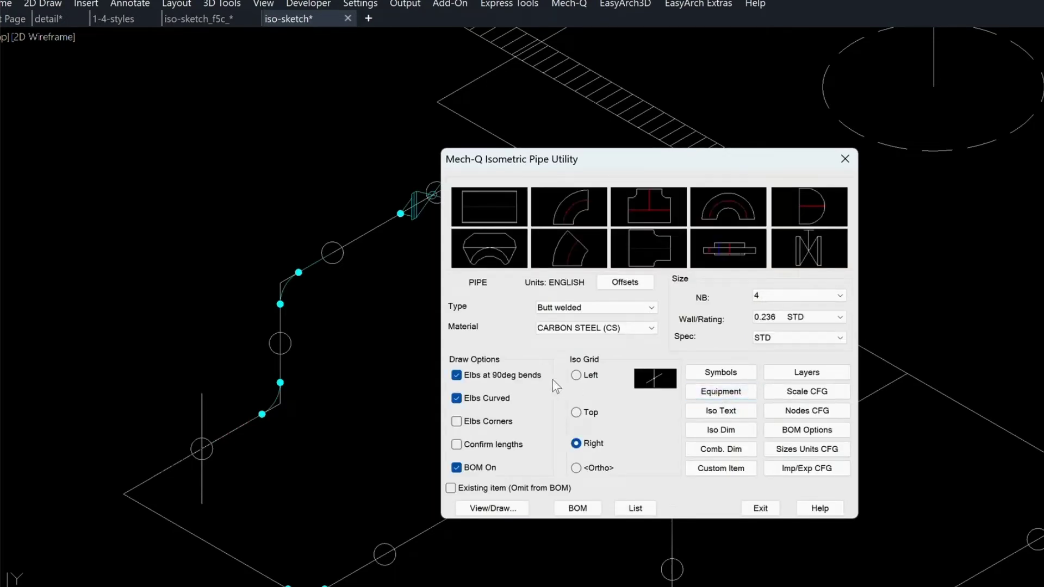
# Set the iso grid to Left and run pipe from the check valve around the upper header's corner to the first branch junction
pyautogui.click(575, 375)
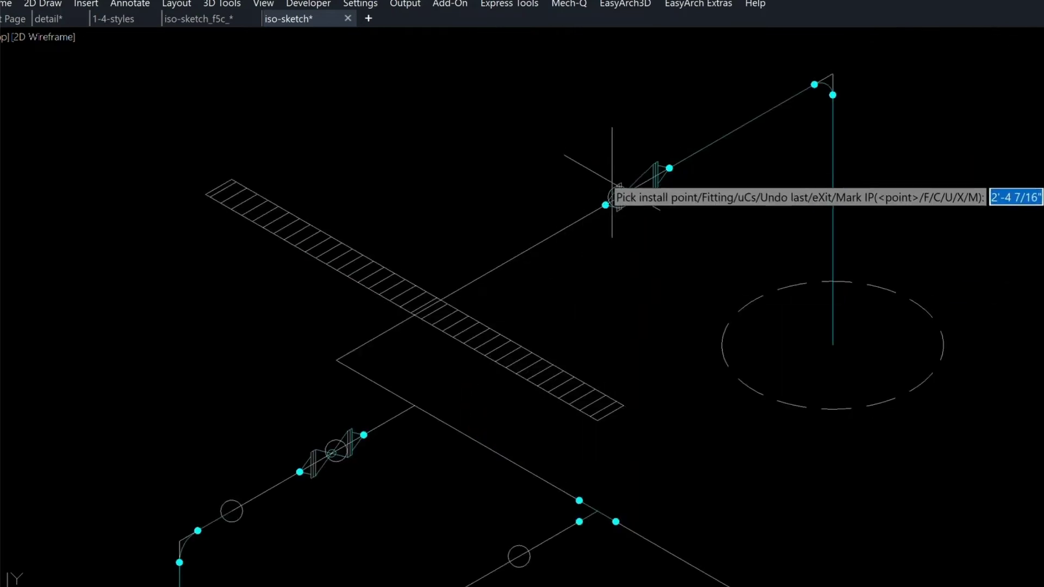
pyautogui.click(604, 205)
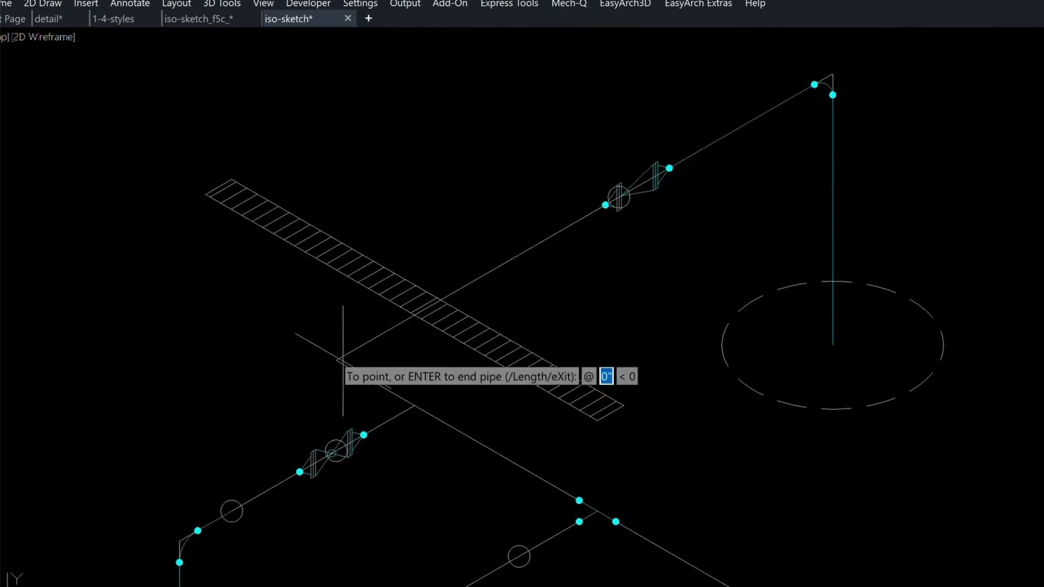
pyautogui.click(412, 406)
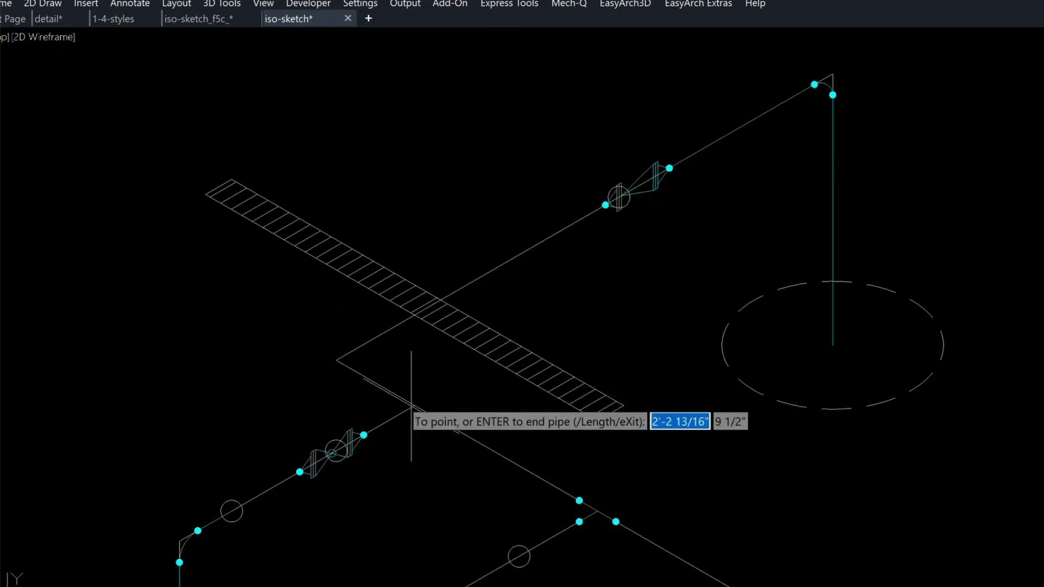
pyautogui.press('Return')
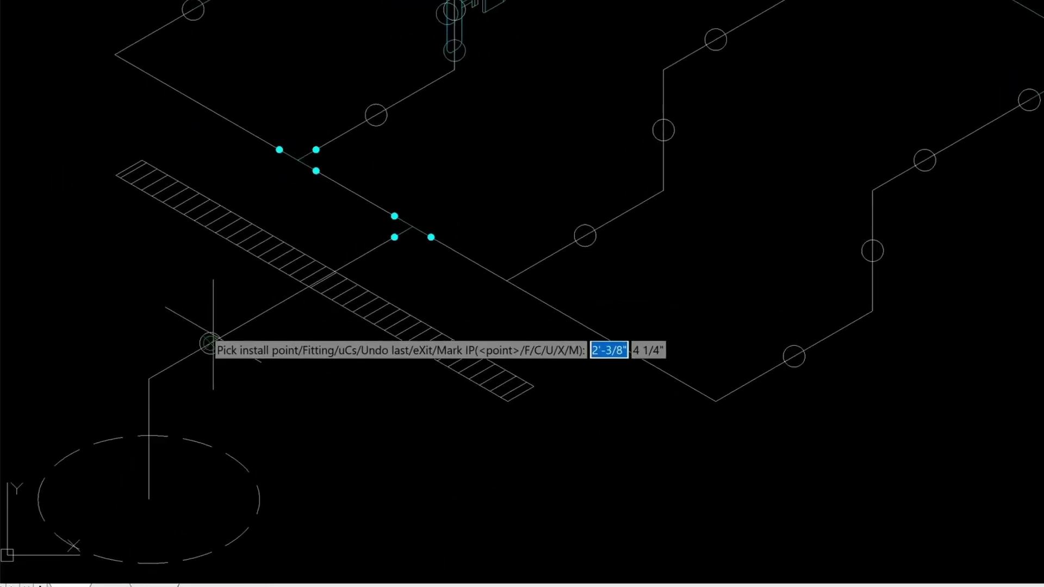
# Draw pipe from the node on the lower vessel's line to the corner above that vessel
pyautogui.click(211, 335)
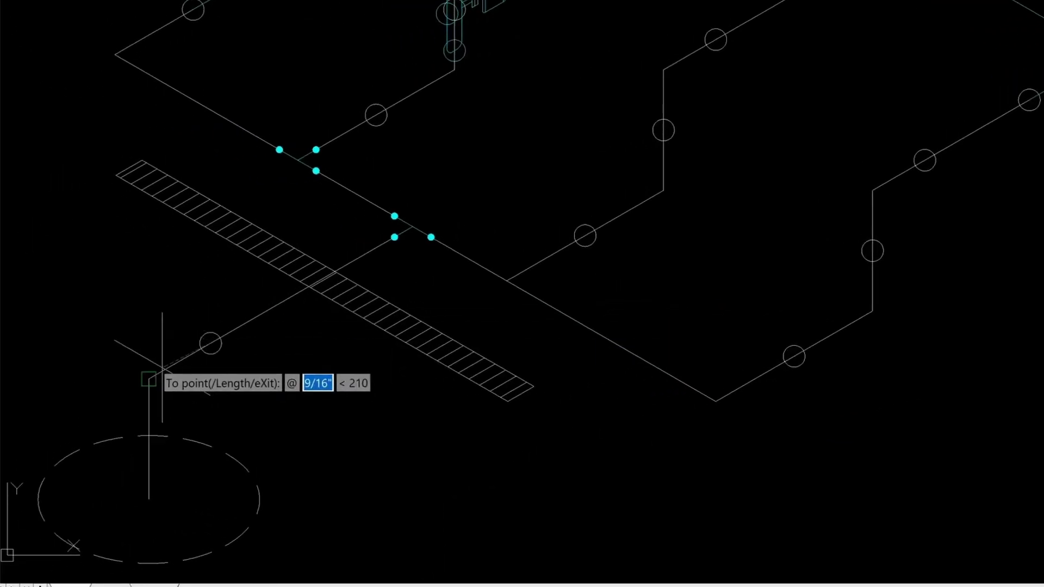
pyautogui.click(149, 376)
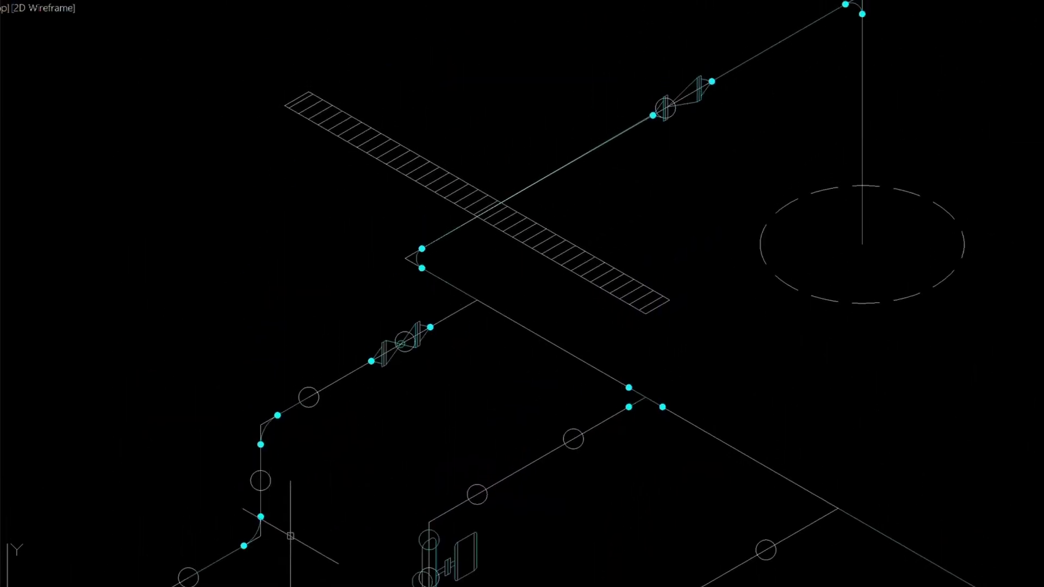
pyautogui.moveTo(278, 563); pyautogui.dragTo(314, 475, button='middle')
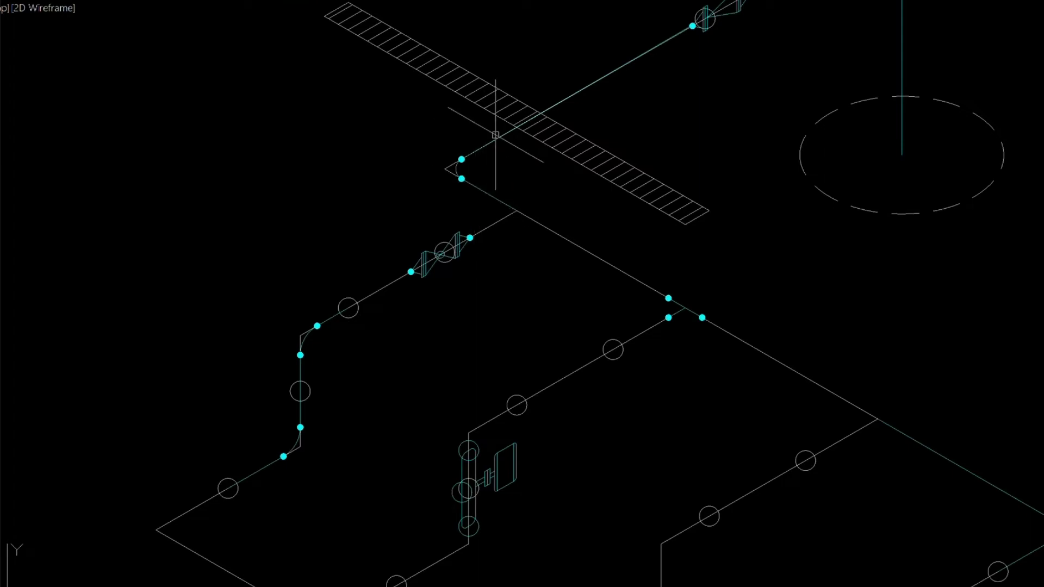
pyautogui.click(487, 195)
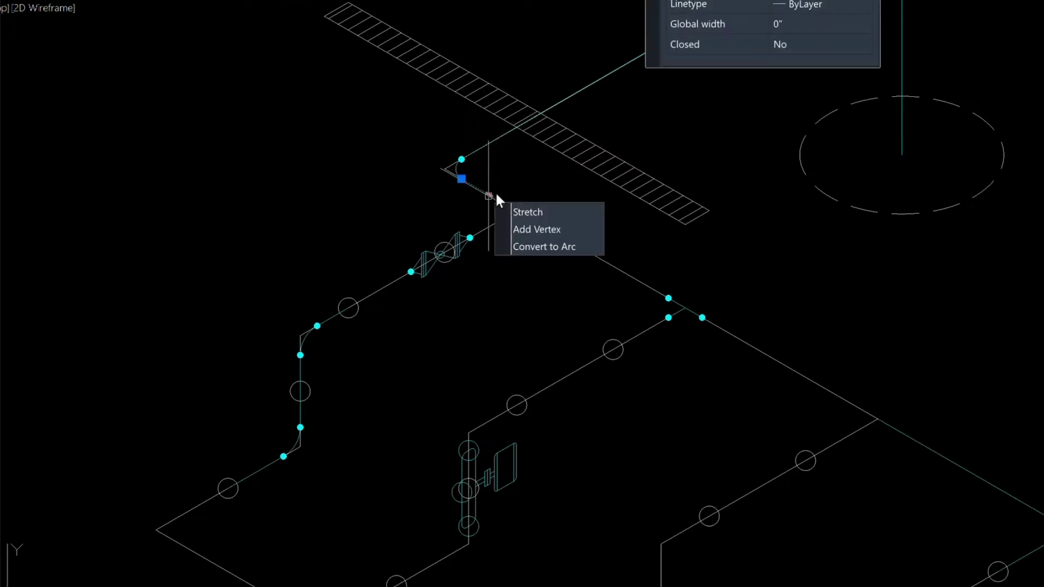
pyautogui.press('Escape')
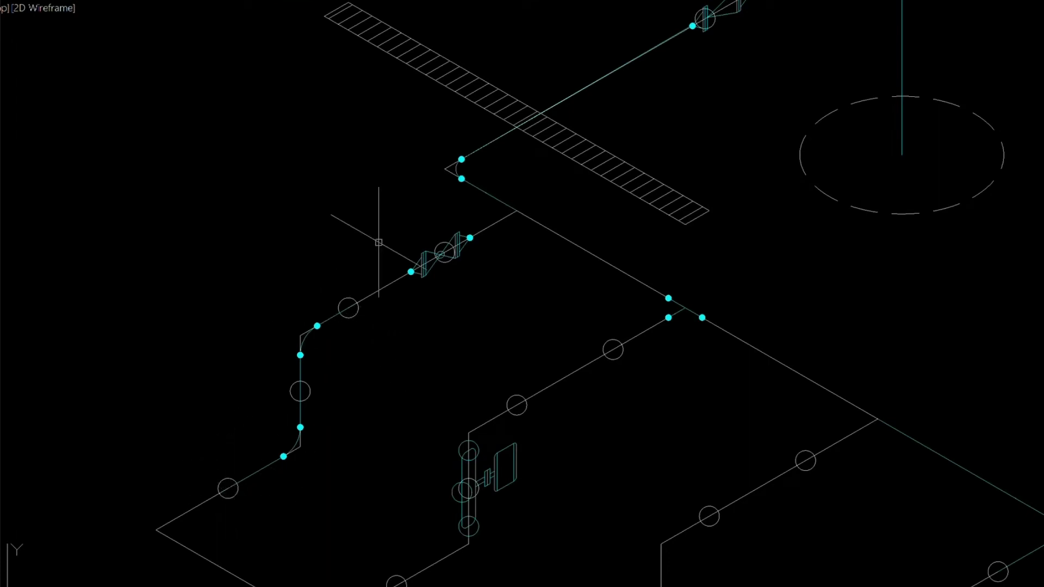
# Change the drawing's grid snap from Isometric to Rectangular
pyautogui.write('DS')
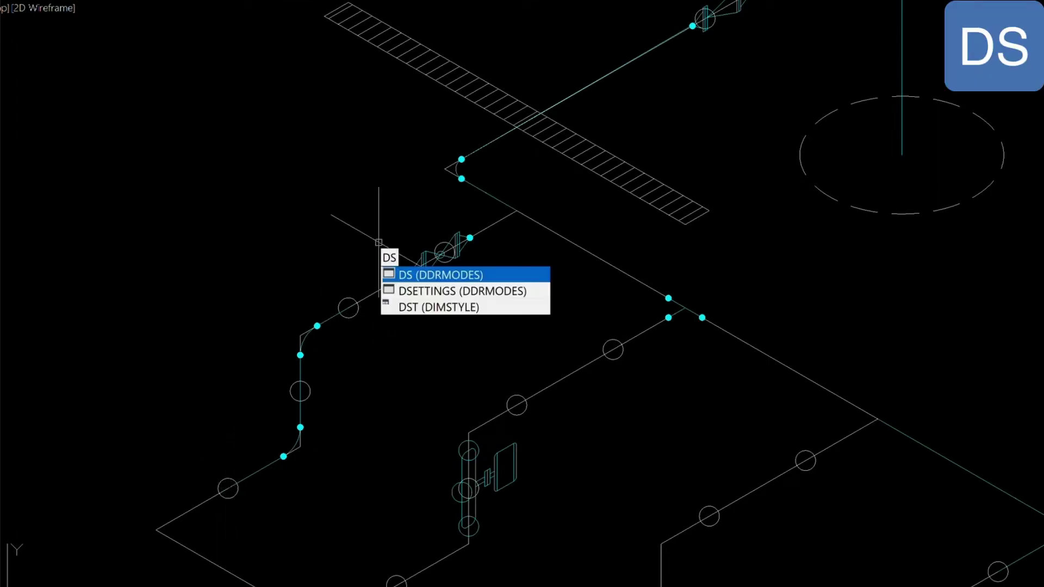
pyautogui.press('Return')
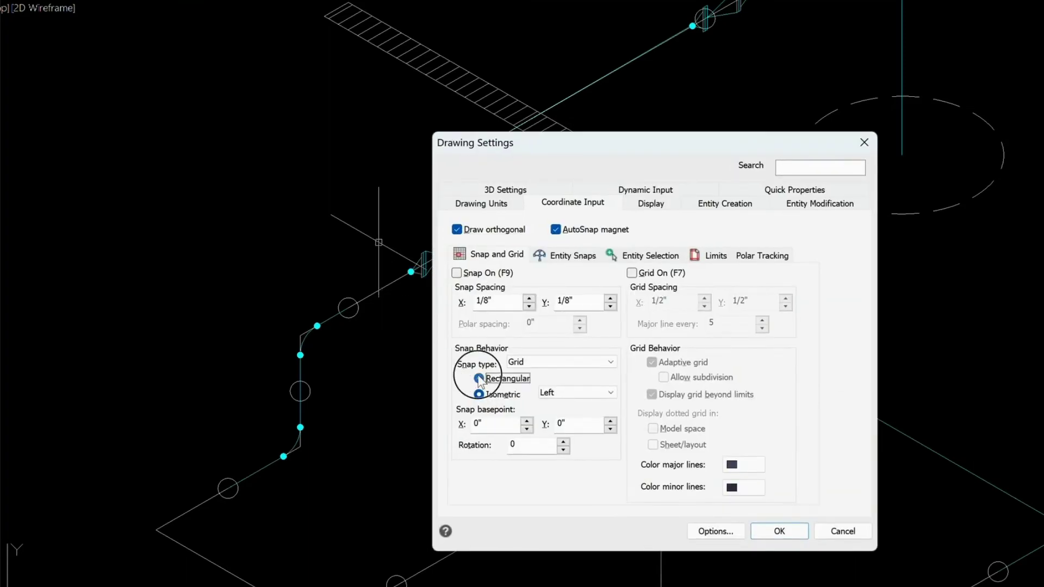
pyautogui.click(780, 531)
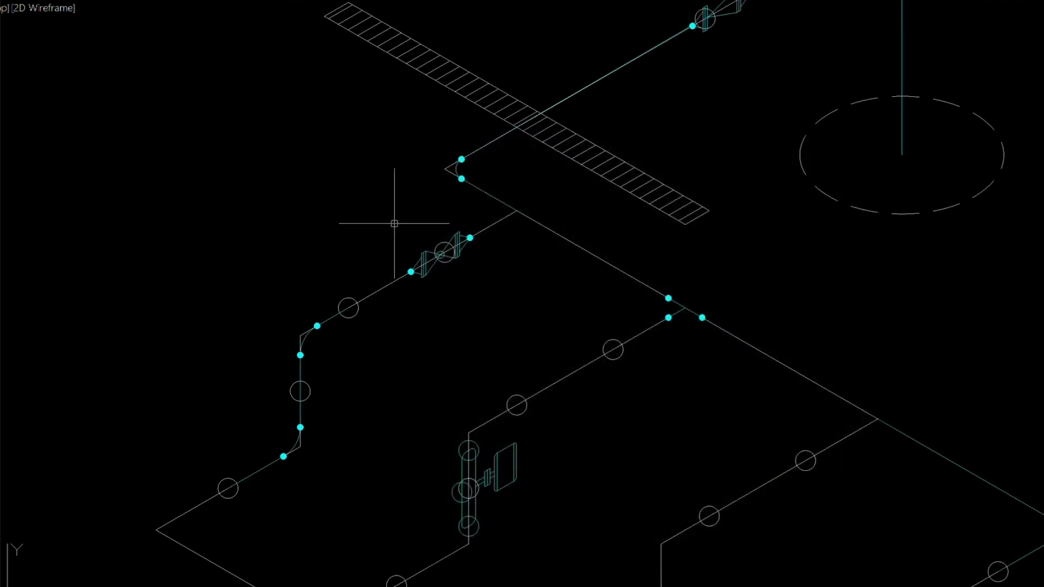
# Copy the flanged ball valve by its center onto the first branch's node nearest the lower header
pyautogui.click(392, 215)
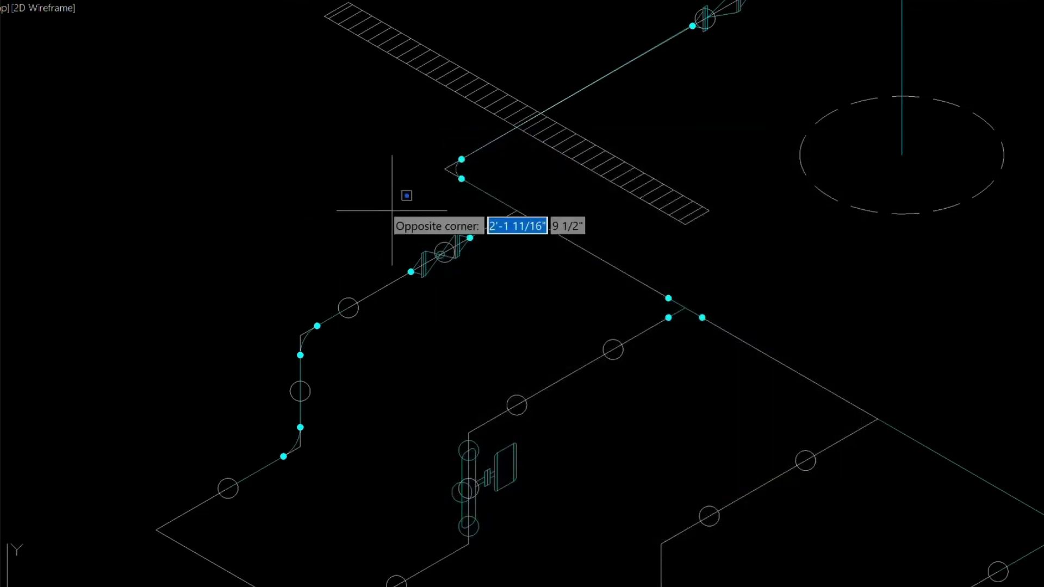
pyautogui.click(488, 299)
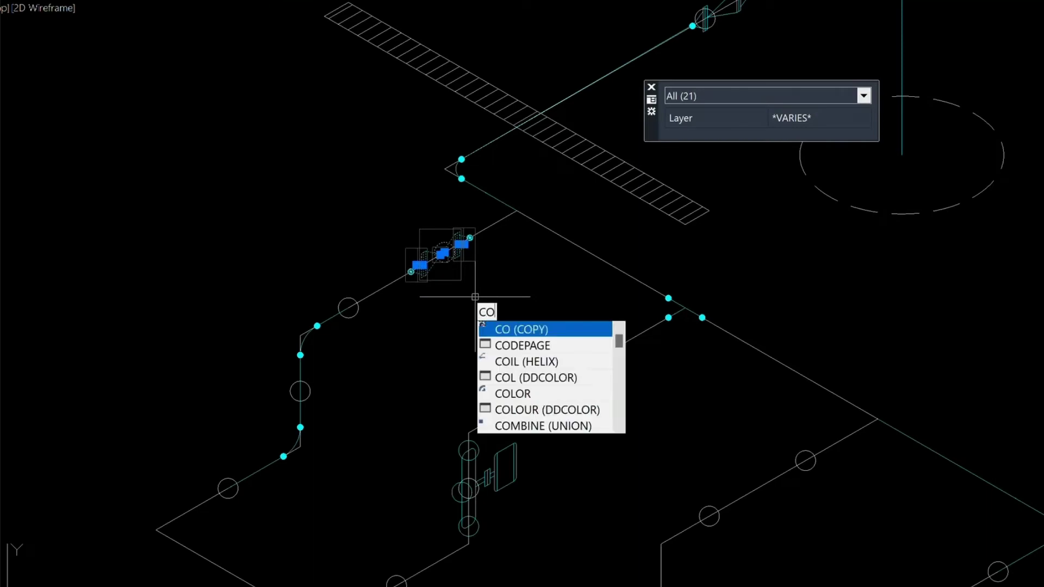
pyautogui.write('o')
pyautogui.press('Return')
pyautogui.scroll(4, 444, 255)
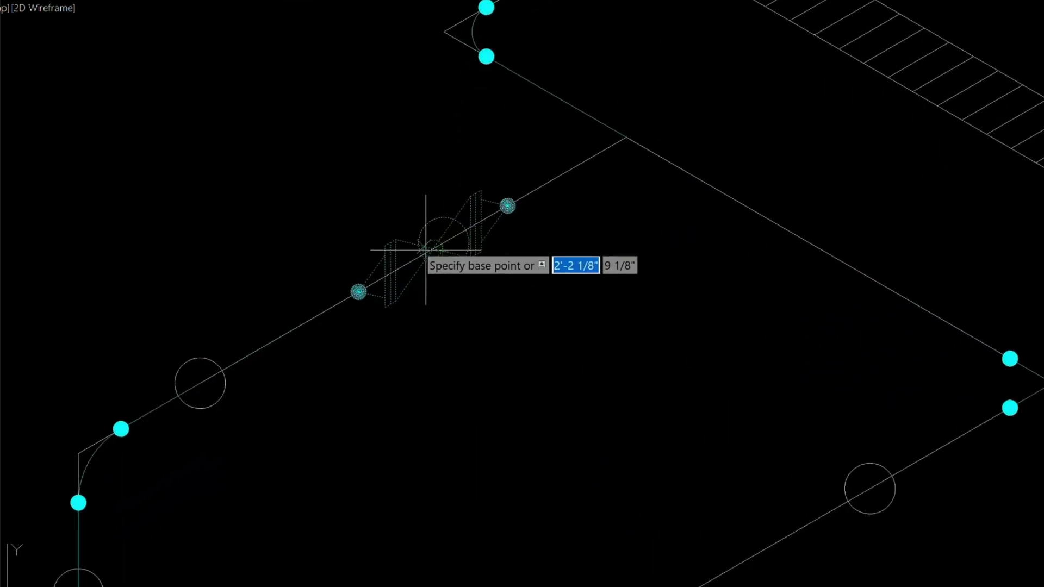
pyautogui.click(433, 248)
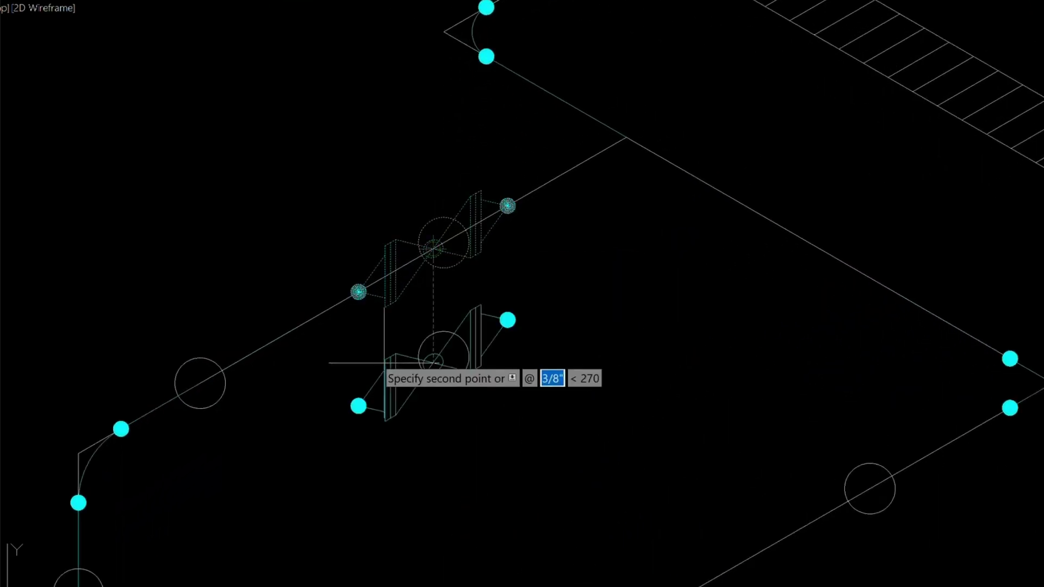
pyautogui.scroll(-3, 385, 363)
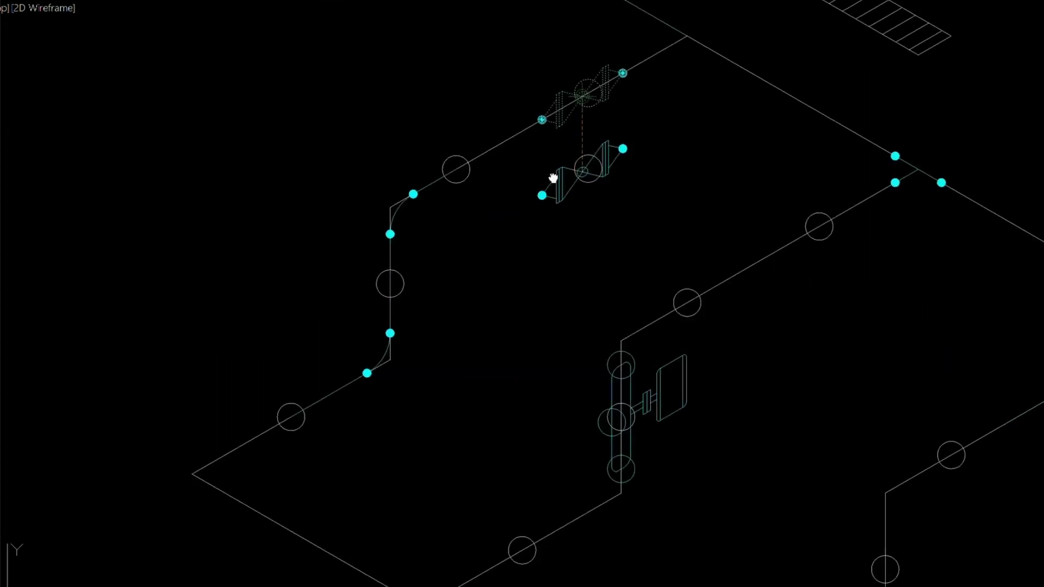
pyautogui.click(292, 417)
# Move the pump from the second branch's upper corner to the matching corner of the first branch
pyautogui.click(659, 376)
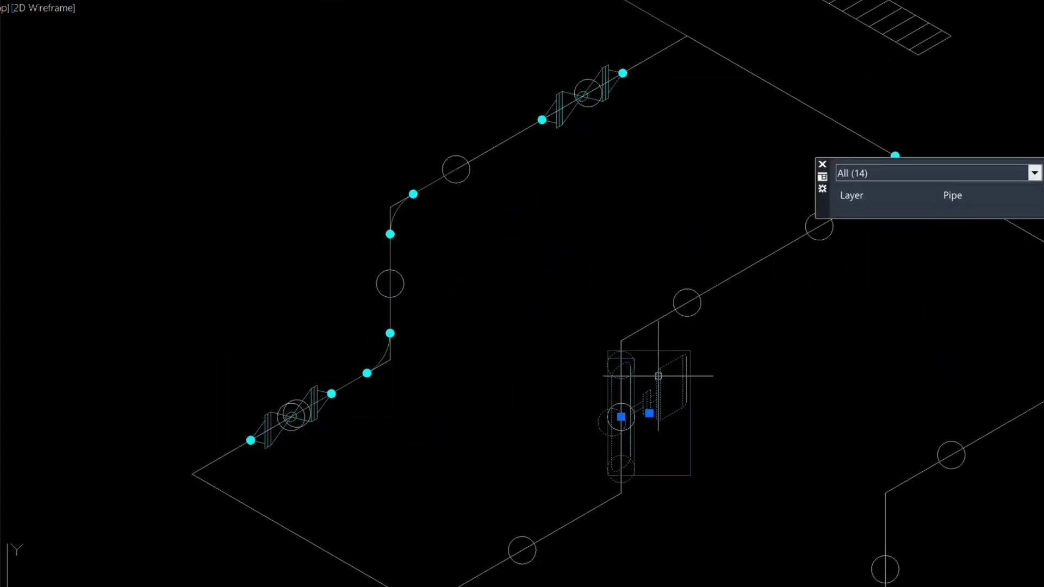
pyautogui.write('m')
pyautogui.press('Return')
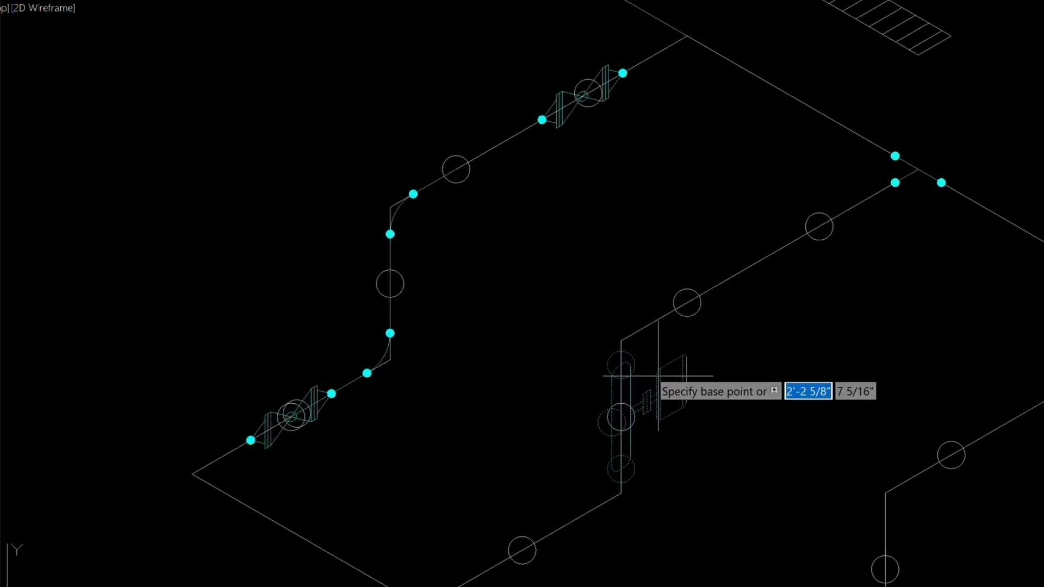
pyautogui.click(622, 341)
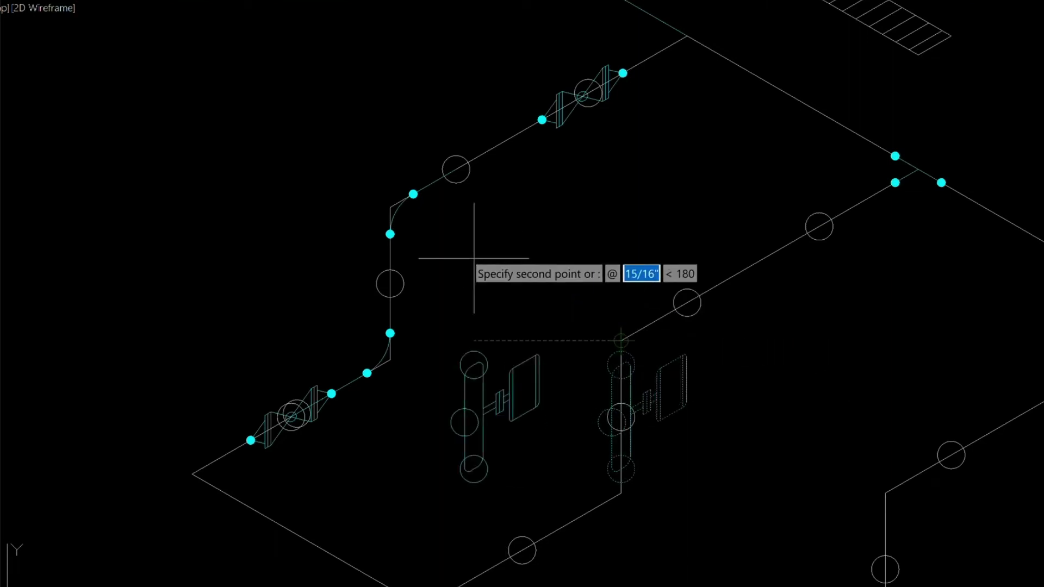
pyautogui.click(390, 207)
# Copy the check valve by its center from the upper vessel's line onto the first branch's node above the pump
pyautogui.moveTo(752, 155); pyautogui.dragTo(655, 368, button='middle')
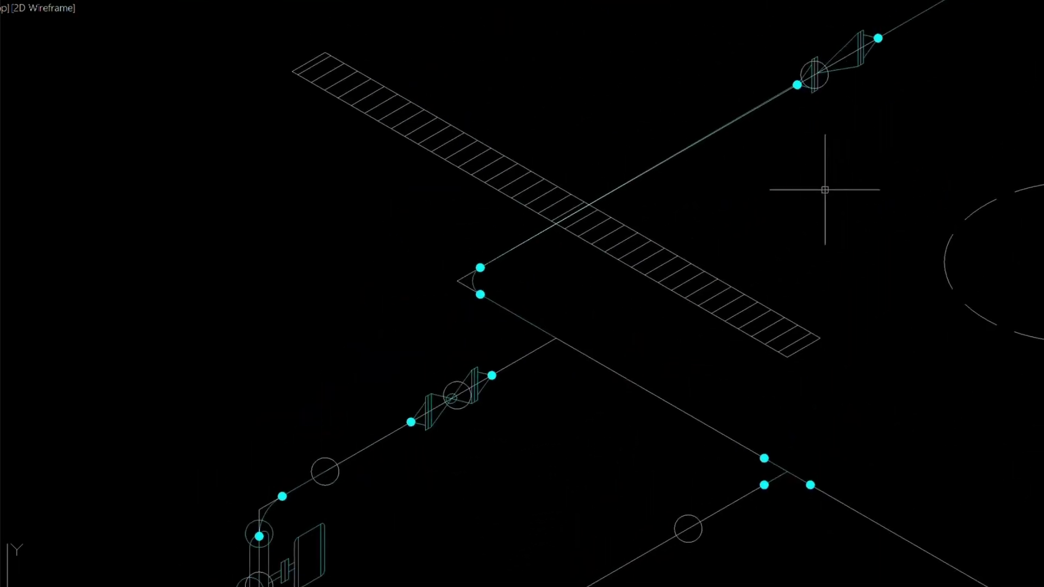
pyautogui.moveTo(846, 163); pyautogui.dragTo(733, 225, button='middle')
pyautogui.scroll(4, 733, 225)
pyautogui.click(707, 130)
pyautogui.write('co')
pyautogui.press('Return')
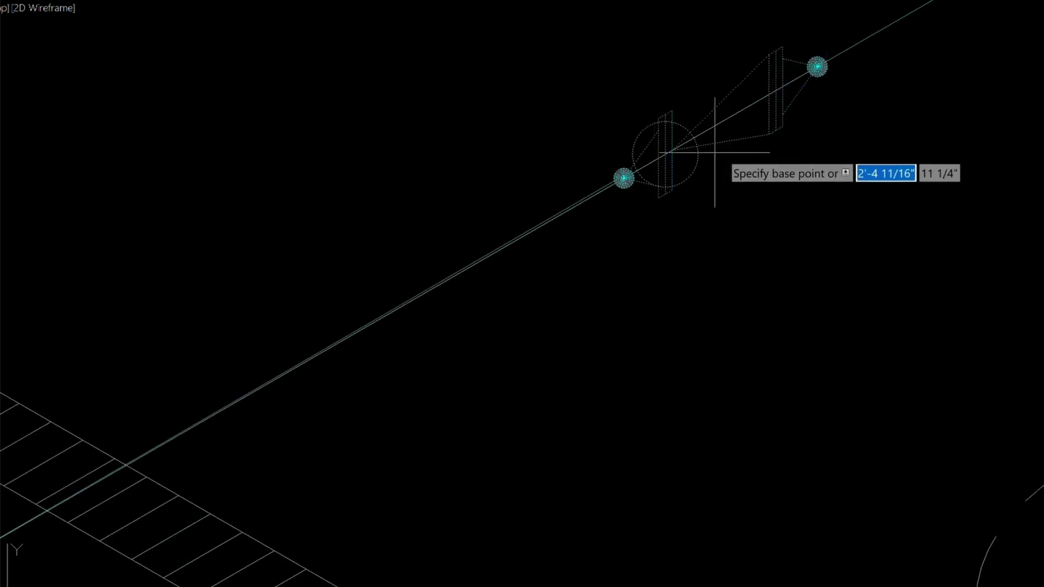
pyautogui.click(673, 151)
pyautogui.scroll(-5, 631, 244)
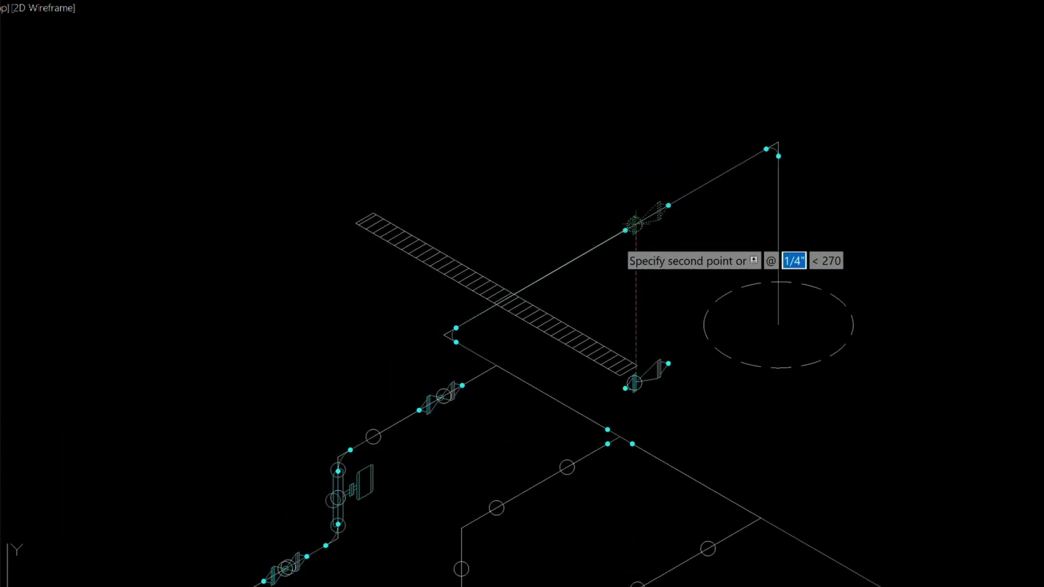
pyautogui.scroll(4, 544, 327)
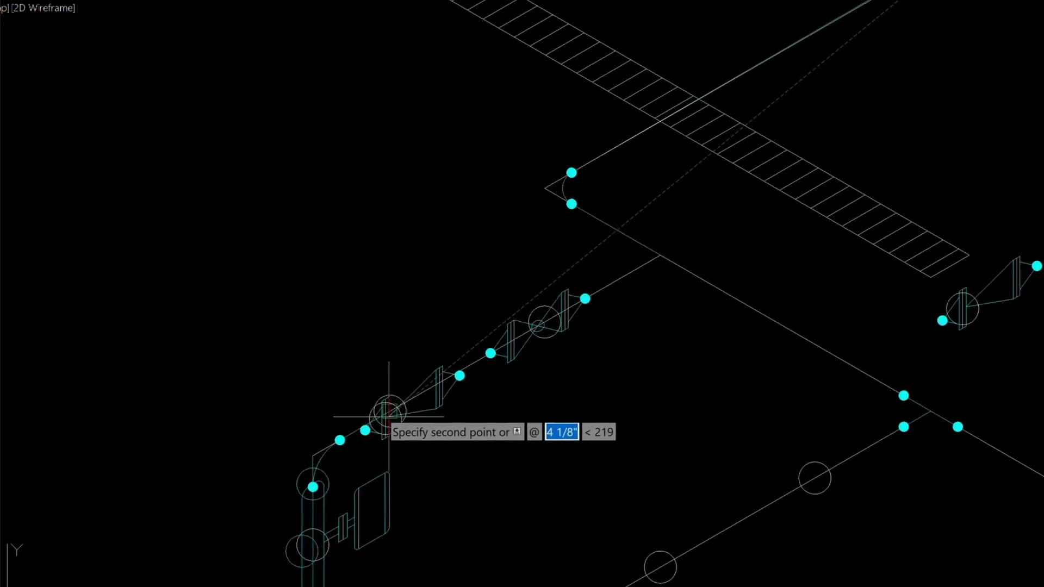
pyautogui.click(390, 412)
pyautogui.press('Escape')
# Copy the tees by their centers to the remaining branch junctions on the upper and lower headers
pyautogui.click(905, 396)
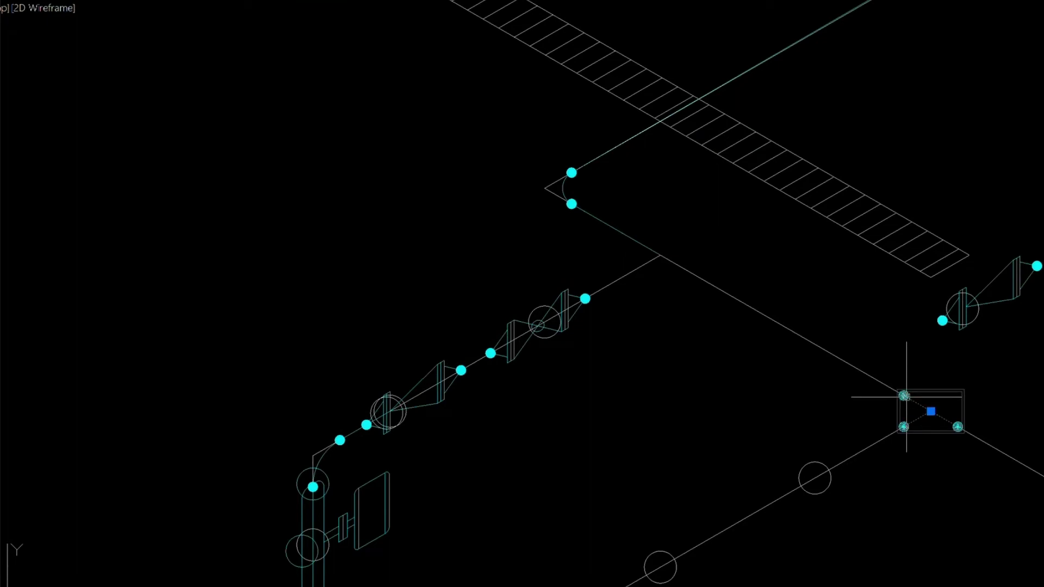
pyautogui.write('co')
pyautogui.press('Return')
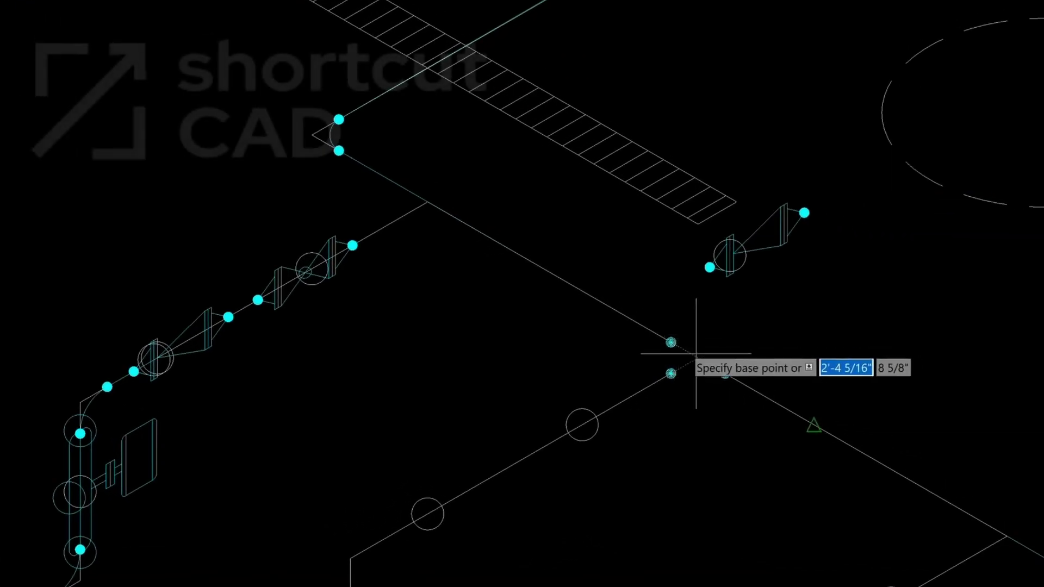
pyautogui.click(698, 358)
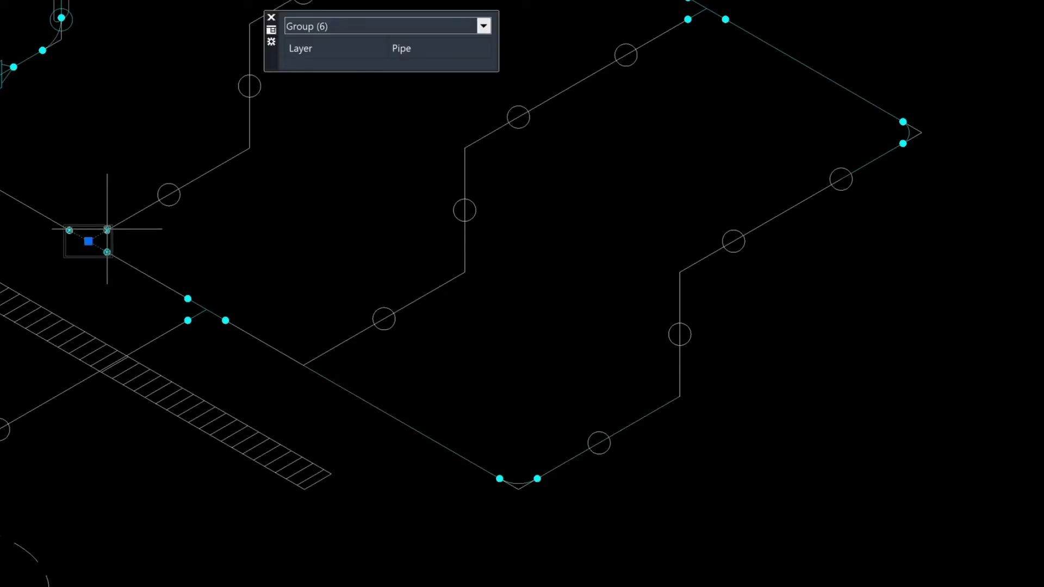
pyautogui.write('co')
pyautogui.press('Return')
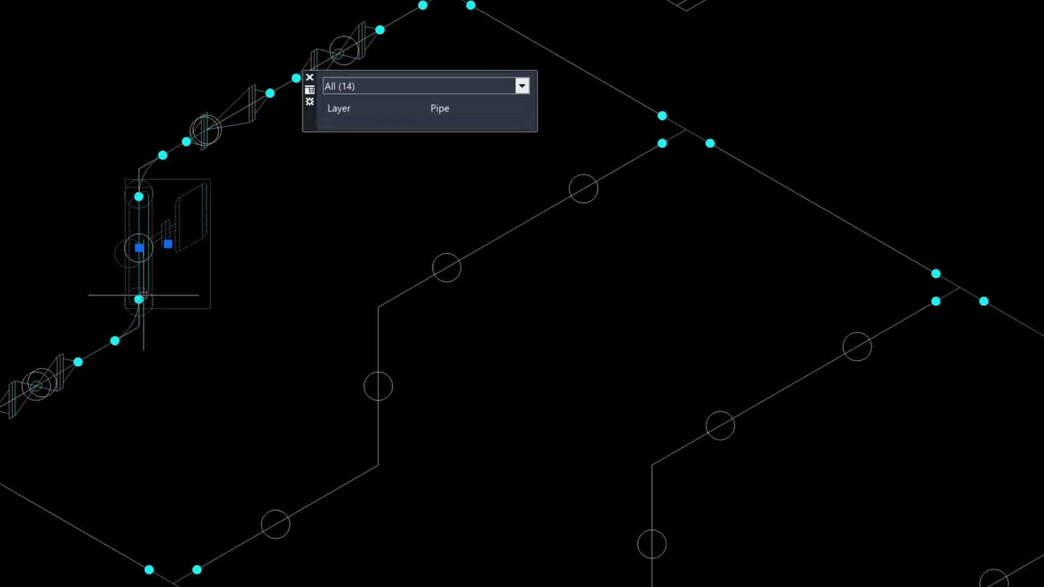
# Isolate the Pipe layer using the pipe segment below the first branch's pump
pyautogui.press('Escape')
pyautogui.click(96, 350)
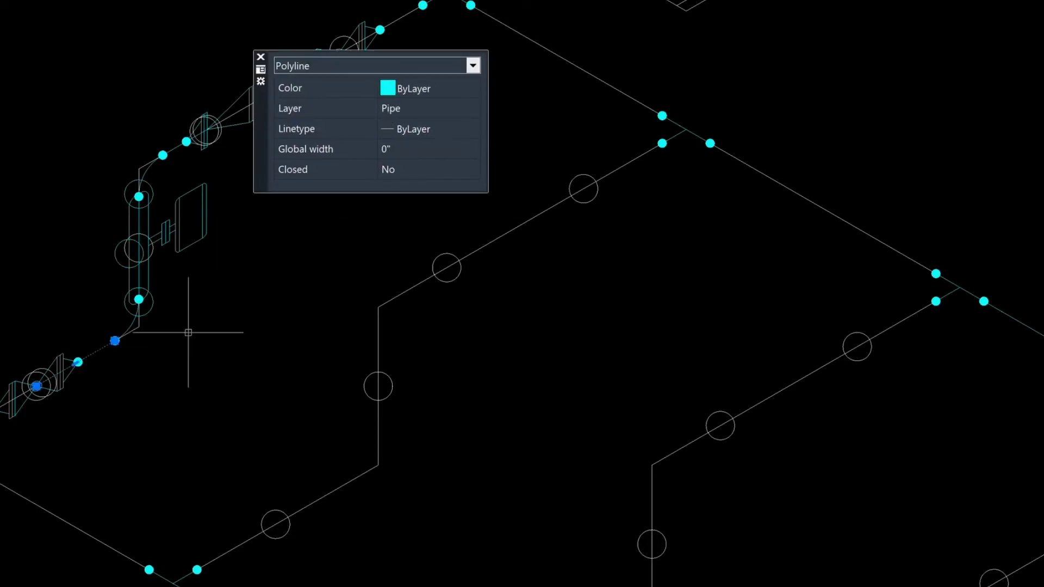
pyautogui.write('la')
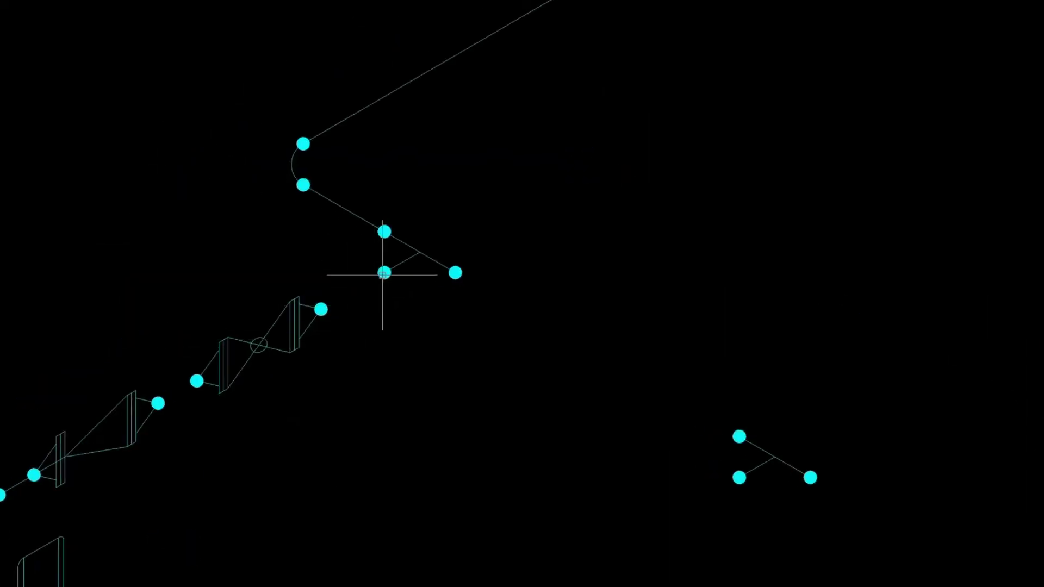
# Draw pipe from the first tee's branch end to the ball valve, and from the ball valve to the check valve
pyautogui.write('l')
pyautogui.press('Return')
pyautogui.click(384, 273)
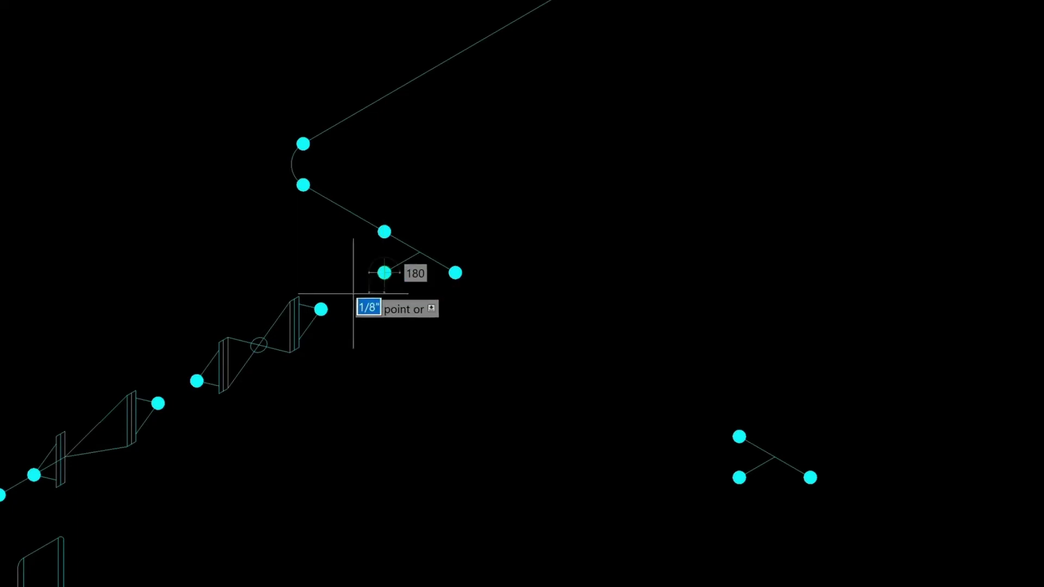
pyautogui.click(321, 310)
pyautogui.click(197, 381)
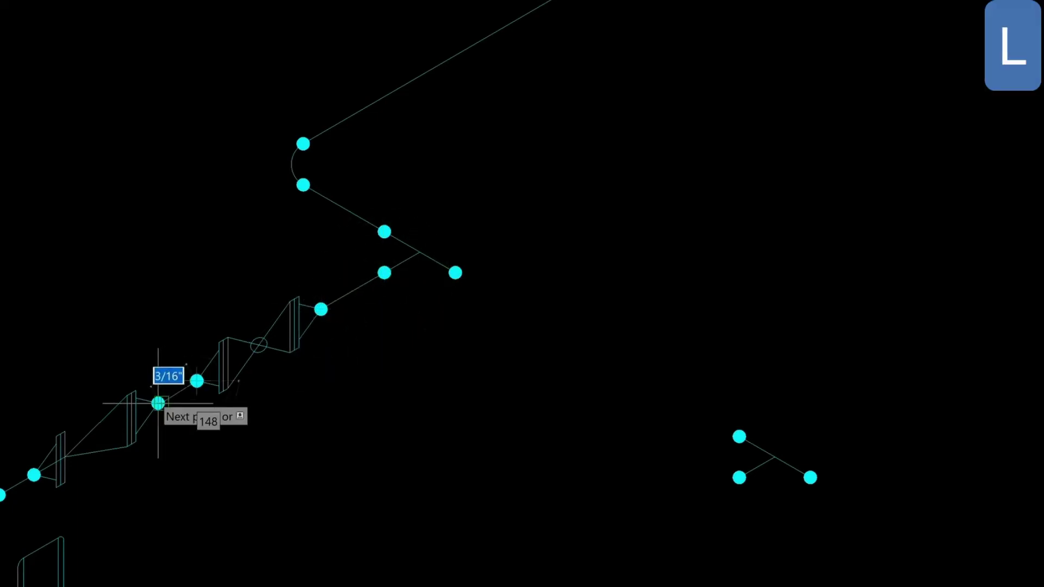
pyautogui.click(158, 403)
pyautogui.press('Return')
# Copy the first branch's valves, pump, elbows and pipe by the tee's center to the other branches, and align the last copy with the corner elbow
pyautogui.moveTo(127, 430)
pyautogui.mouseDown(button='middle')
pyautogui.moveTo(359, 163)
pyautogui.moveTo(428, 117)
pyautogui.mouseUp(button='middle')
pyautogui.moveTo(286, 419); pyautogui.dragTo(470, 292, button='middle')
pyautogui.press('Return')
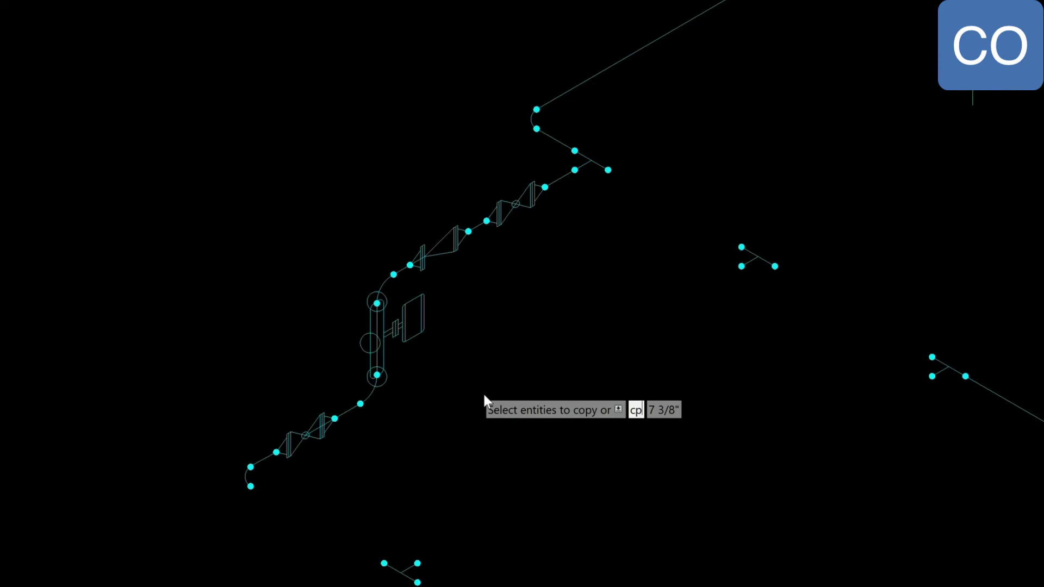
pyautogui.press('Return')
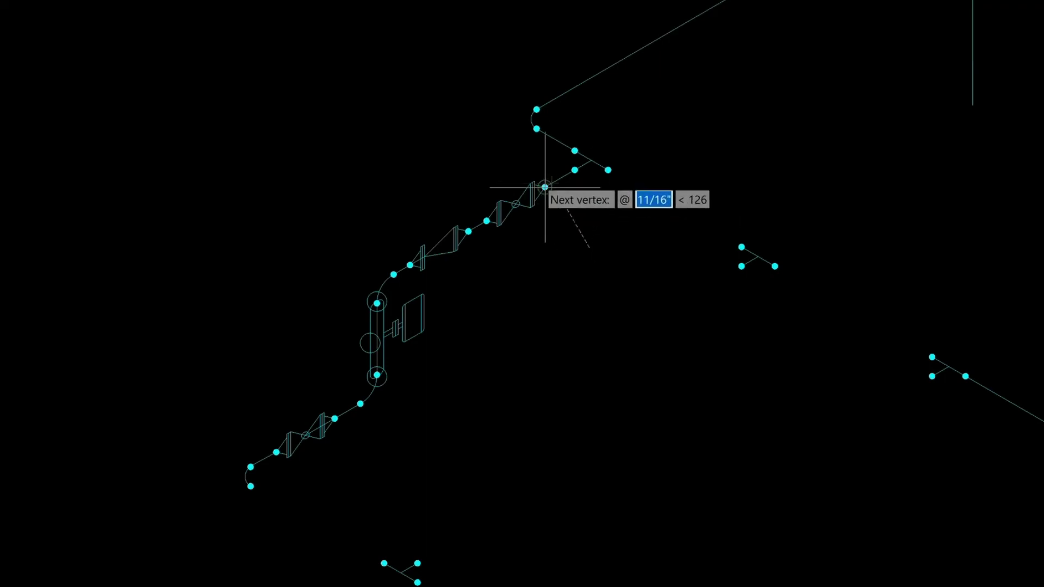
pyautogui.press('F8')
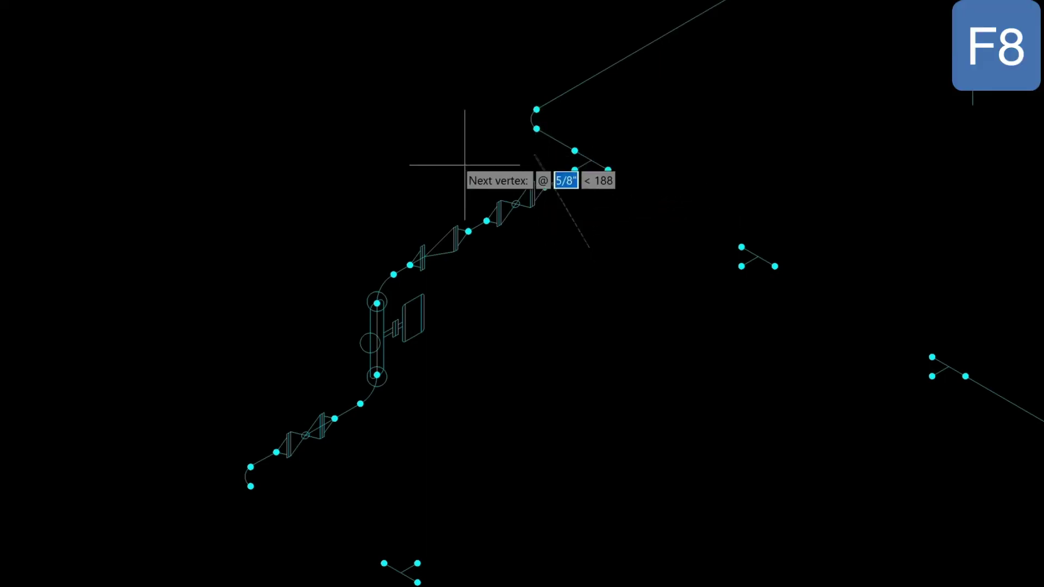
pyautogui.click(535, 155)
pyautogui.click(291, 266)
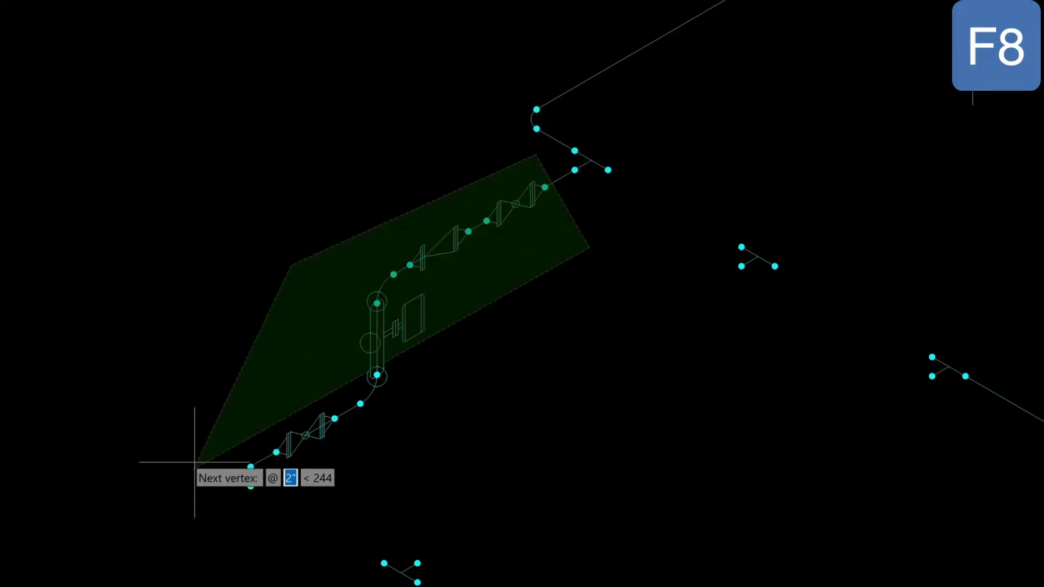
pyautogui.click(251, 447)
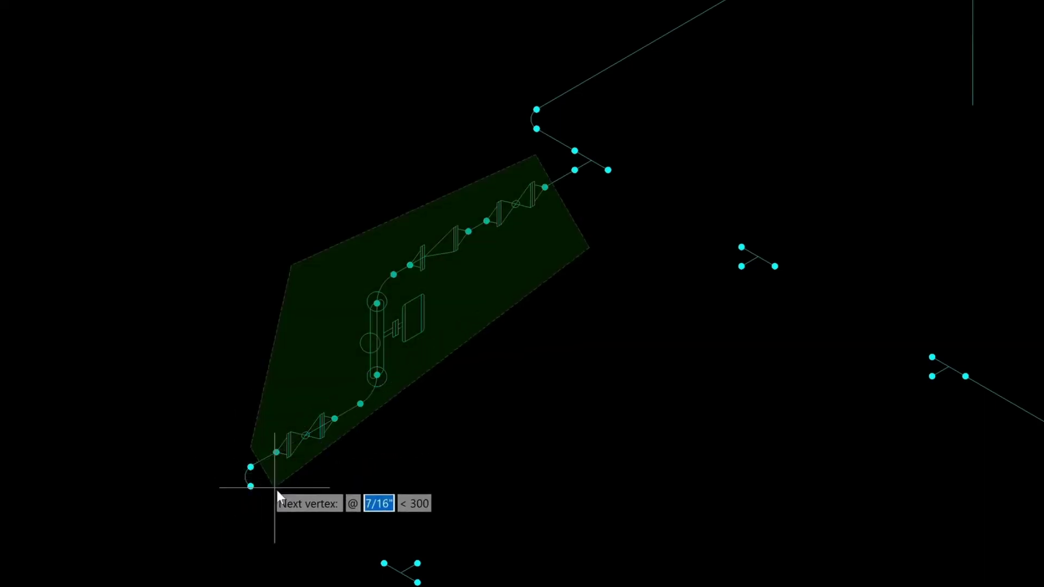
pyautogui.click(276, 489)
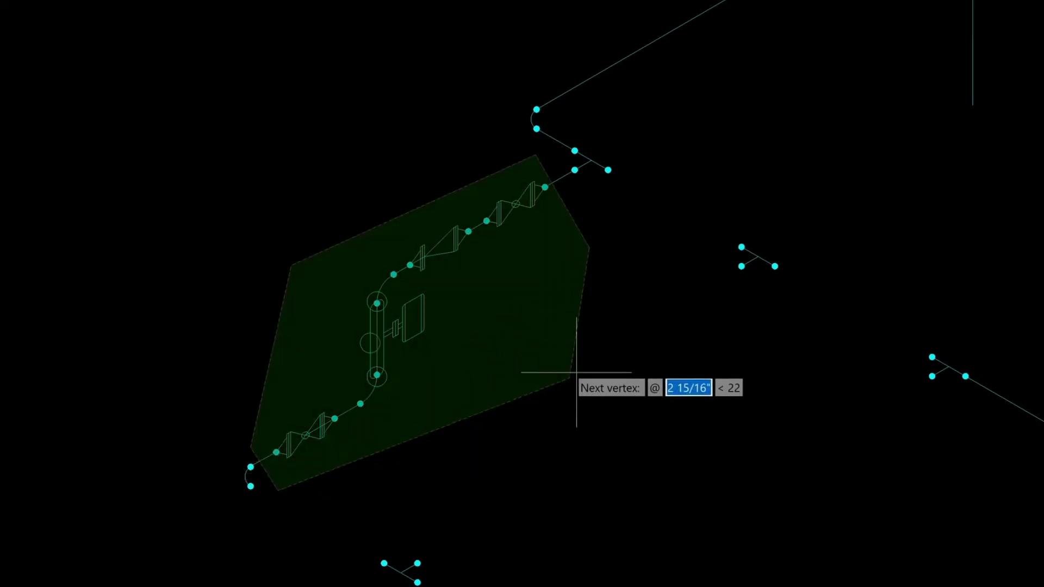
pyautogui.press('Return')
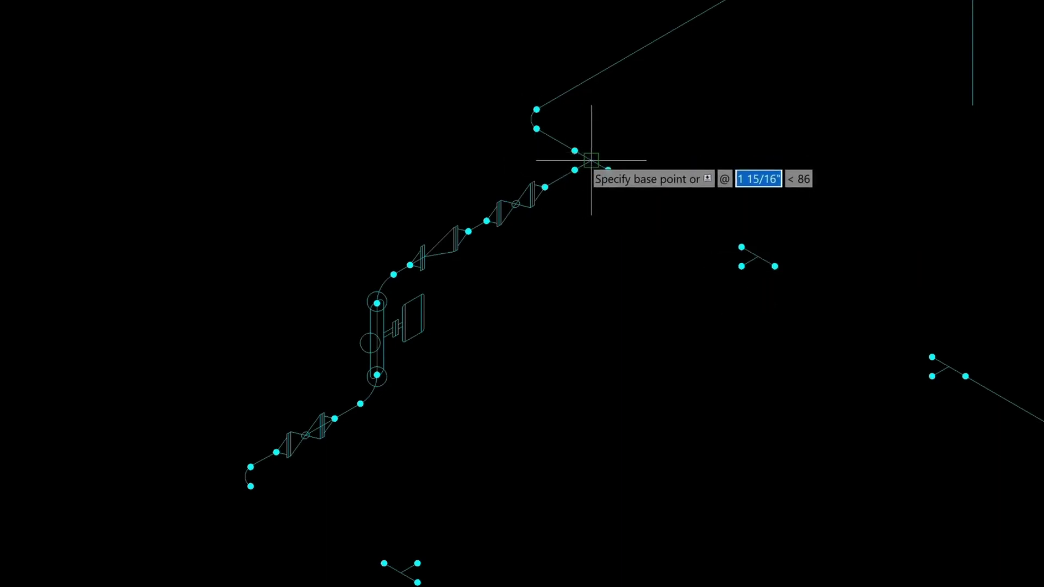
pyautogui.click(592, 161)
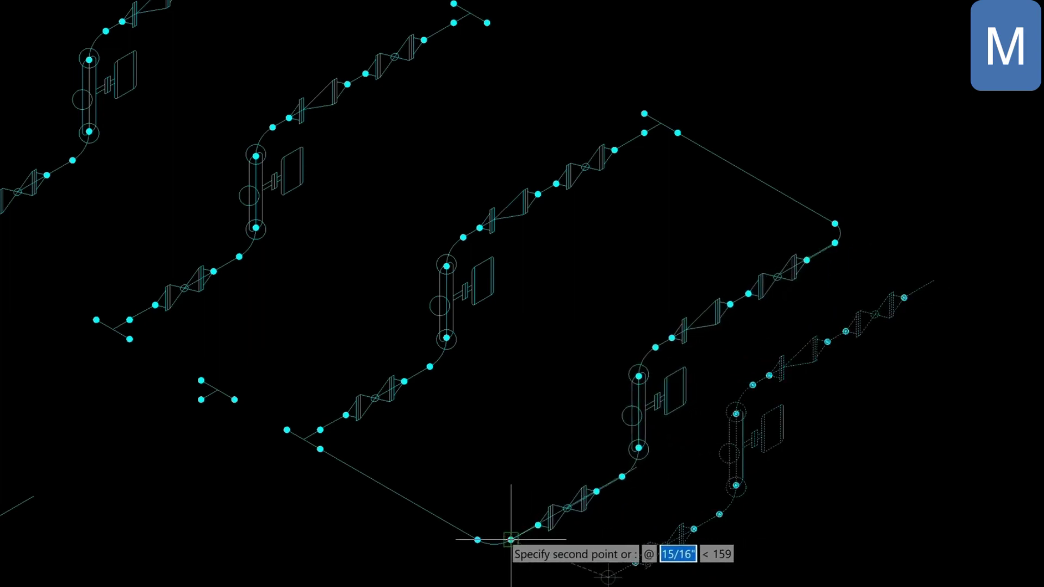
pyautogui.click(512, 540)
# Draw pipe along the lower header from the first branch's elbow through the tees to the third branch's tee
pyautogui.moveTo(516, 118); pyautogui.dragTo(631, 175, button='middle')
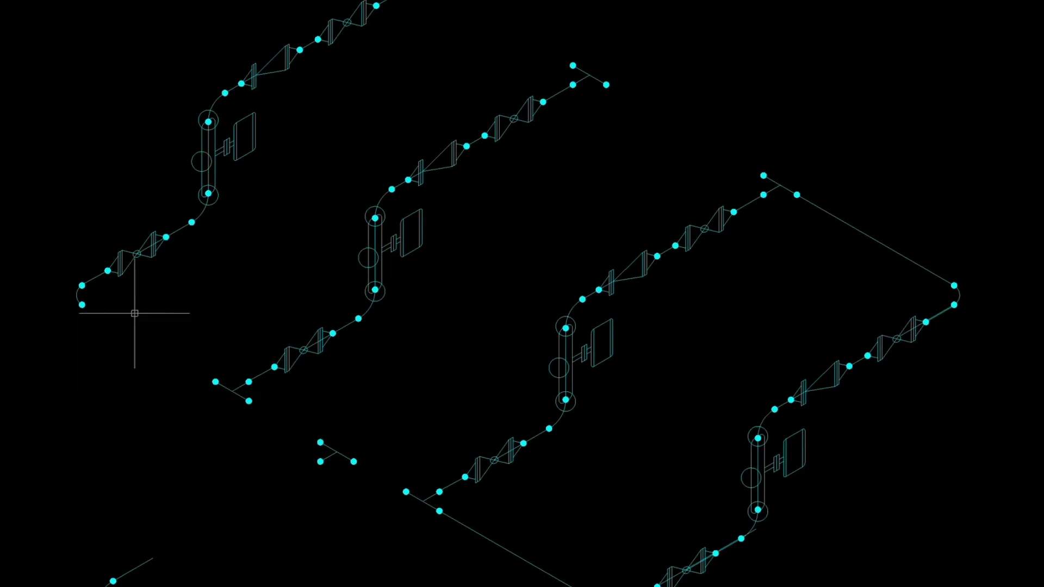
pyautogui.press('l')
pyautogui.click(82, 305)
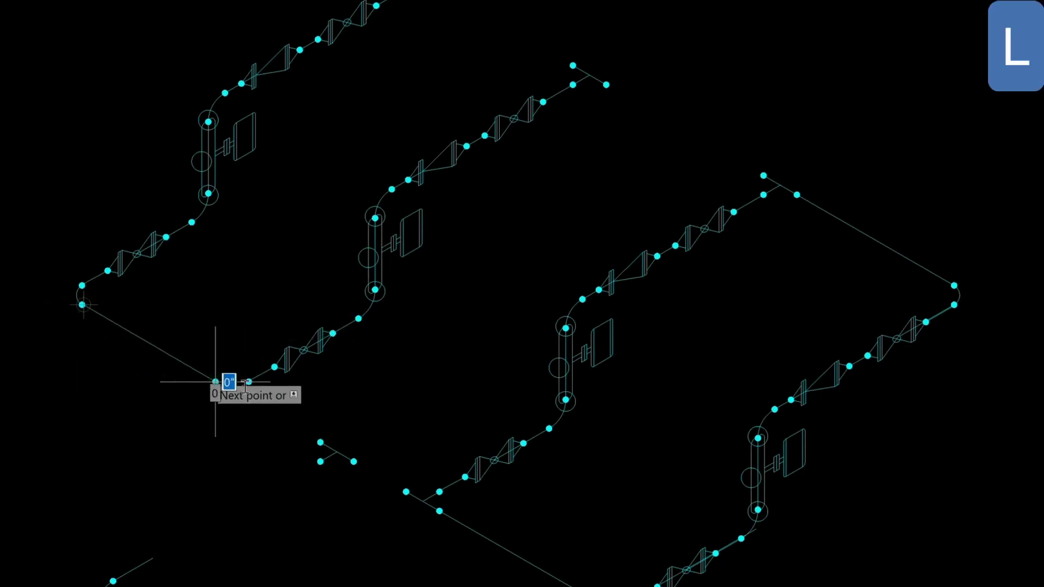
pyautogui.click(354, 462)
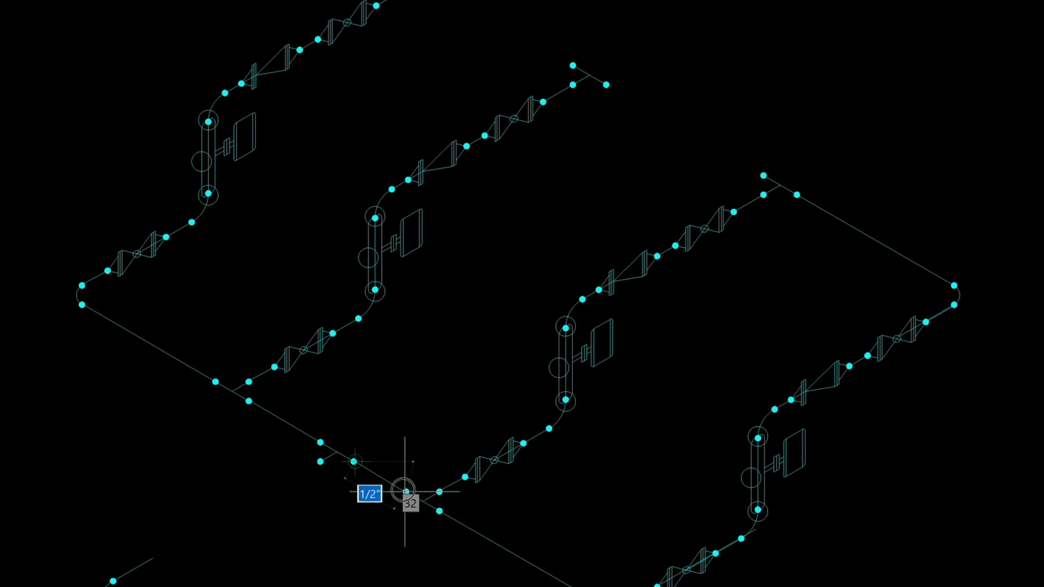
pyautogui.click(406, 492)
pyautogui.press('Return')
# Draw pipe between the tees along the upper header and restore the hidden layers
pyautogui.moveTo(508, 288)
pyautogui.mouseDown(button='middle')
pyautogui.moveTo(459, 473)
pyautogui.moveTo(420, 560)
pyautogui.mouseUp(button='middle')
pyautogui.scroll(1, 421, 560)
pyautogui.scroll(1, 463, 475)
pyautogui.scroll(-3, 315, 343)
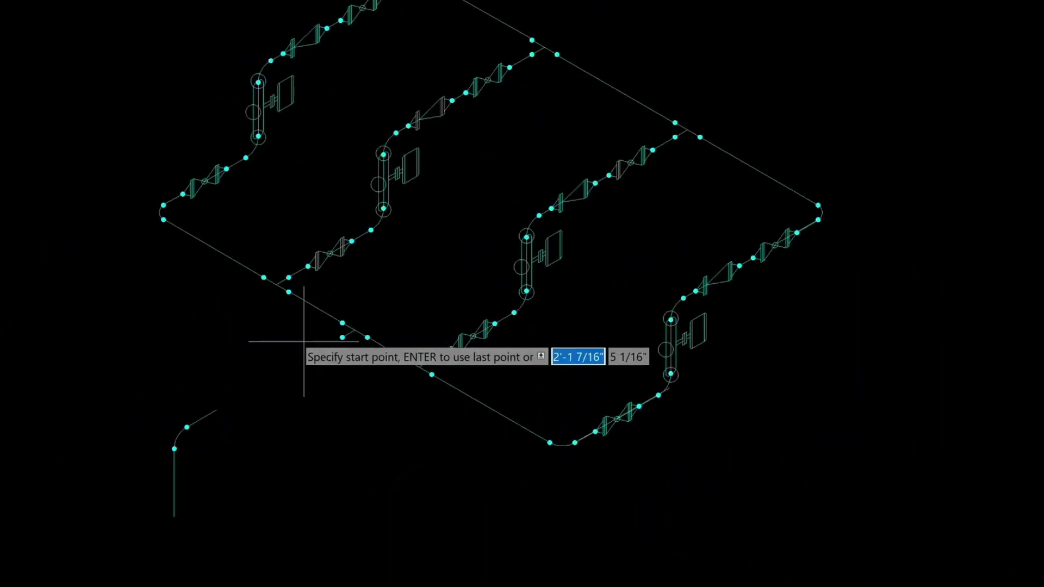
pyautogui.write('LAY')
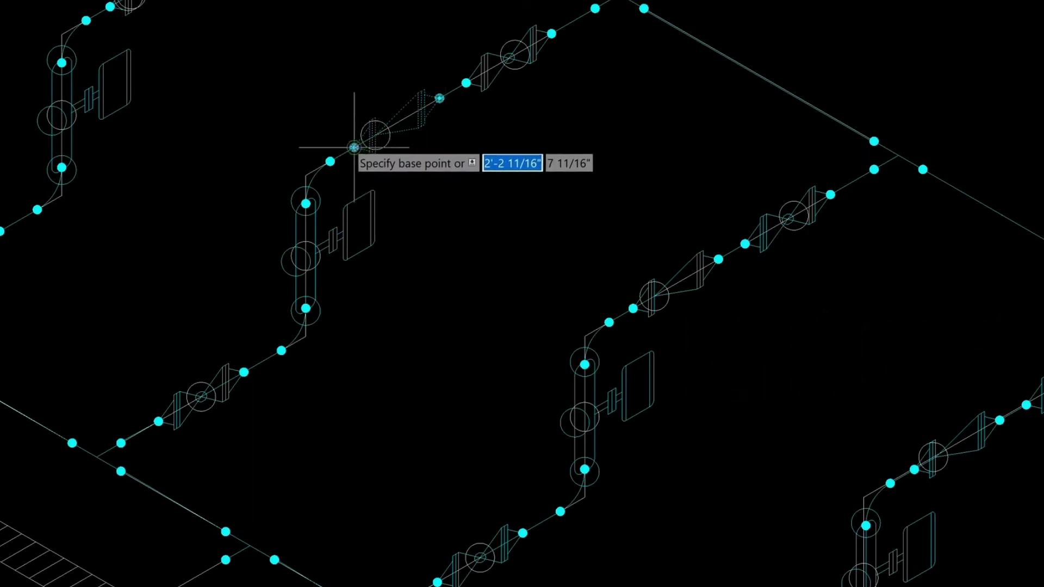
# Copy the second branch's check valve by its end node onto the lower vessel line's node, and connect it with pipe to the tee and elbow
pyautogui.click(354, 147)
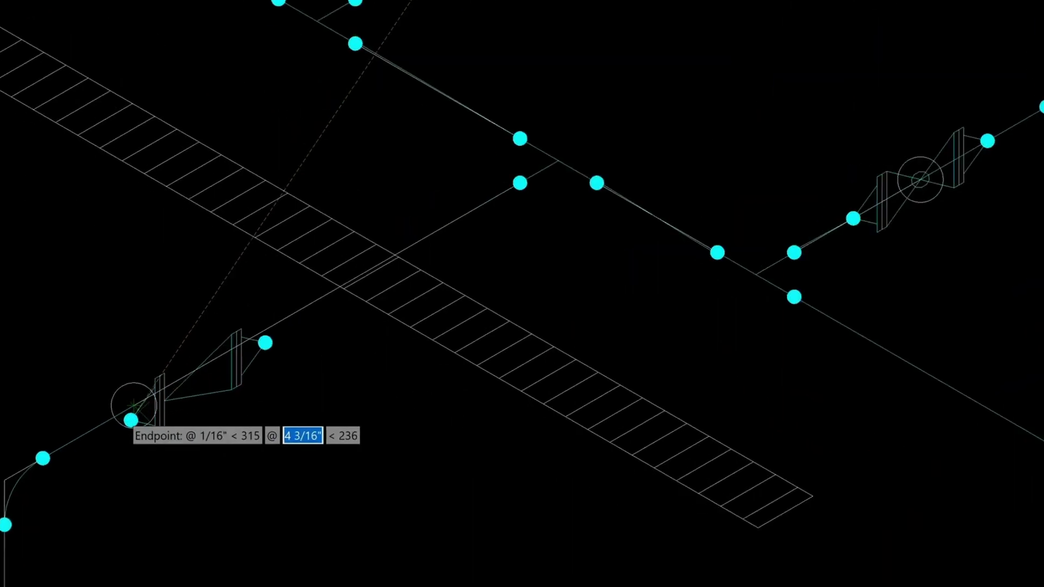
pyautogui.scroll(1, 132, 419)
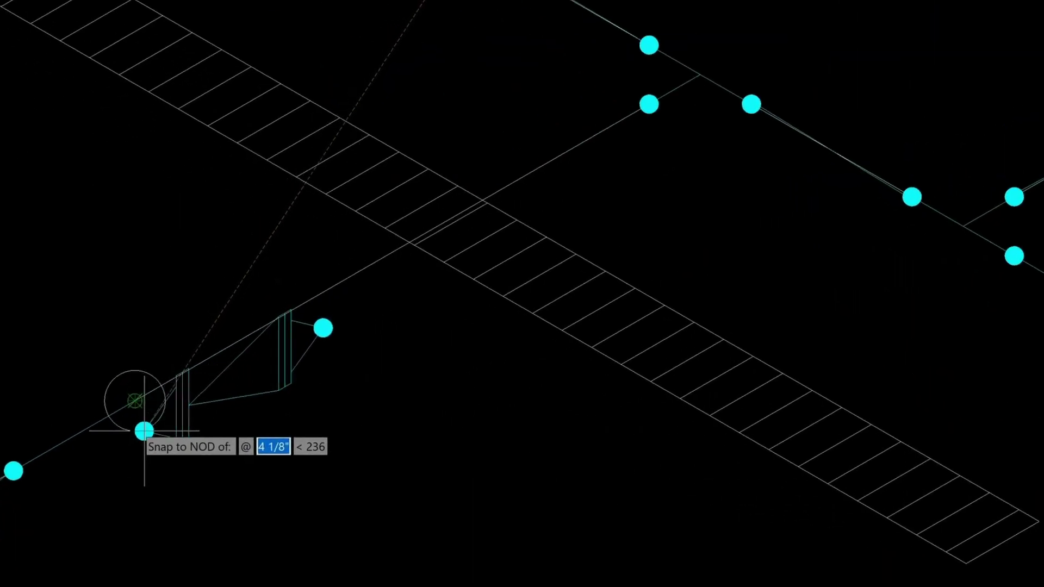
pyautogui.click(144, 431)
pyautogui.scroll(-3, 144, 427)
pyautogui.press('l')
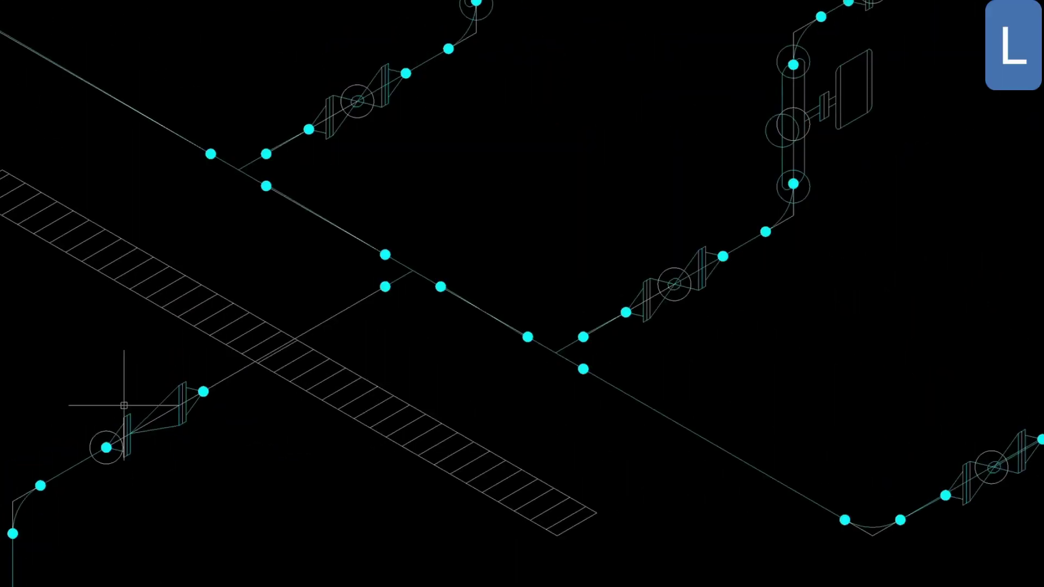
pyautogui.press('Return')
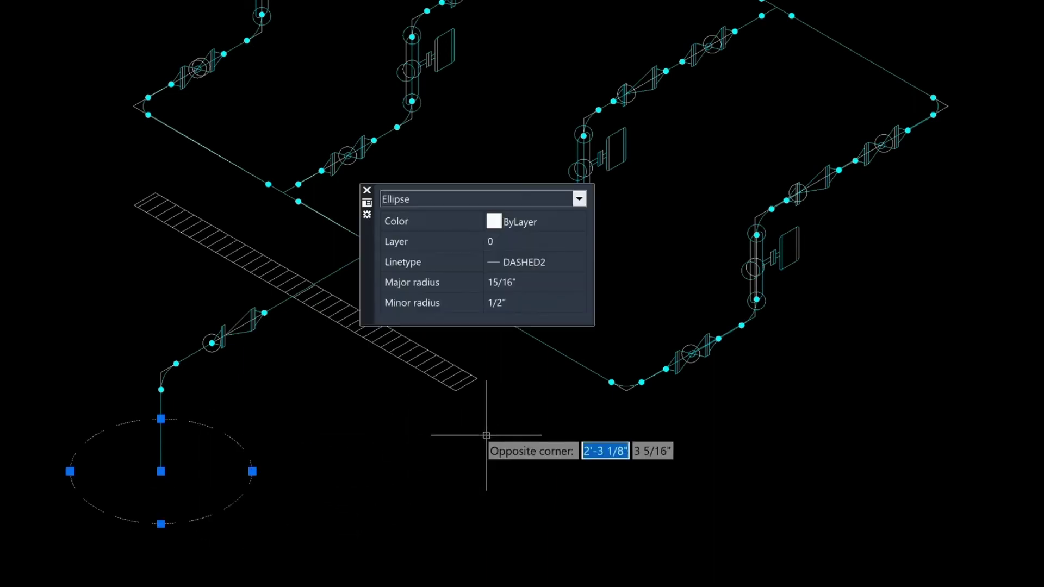
# Assign the hatched strips crossing the lower and upper vessel lines, including their outlines, to the INSUL layer
pyautogui.click(414, 358)
pyautogui.click(161, 258)
pyautogui.click(108, 159)
pyautogui.moveTo(505, 54)
pyautogui.keyDown('shift'); pyautogui.mouseDown(button='middle')
pyautogui.moveTo(401, 382)
pyautogui.moveTo(460, 304)
pyautogui.mouseUp(button='middle'); pyautogui.keyUp('shift')
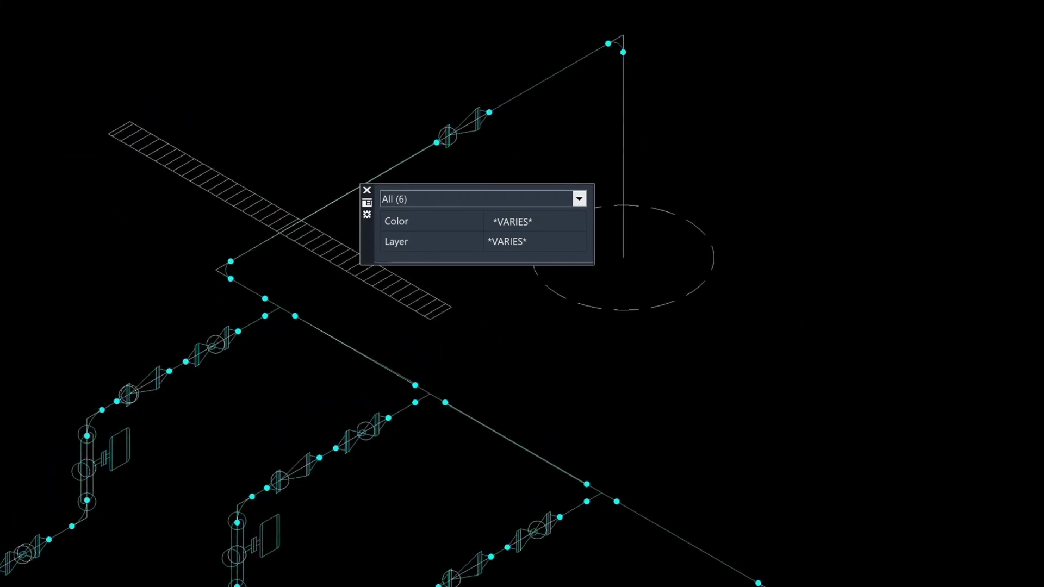
pyautogui.click(458, 312)
pyautogui.click(556, 234)
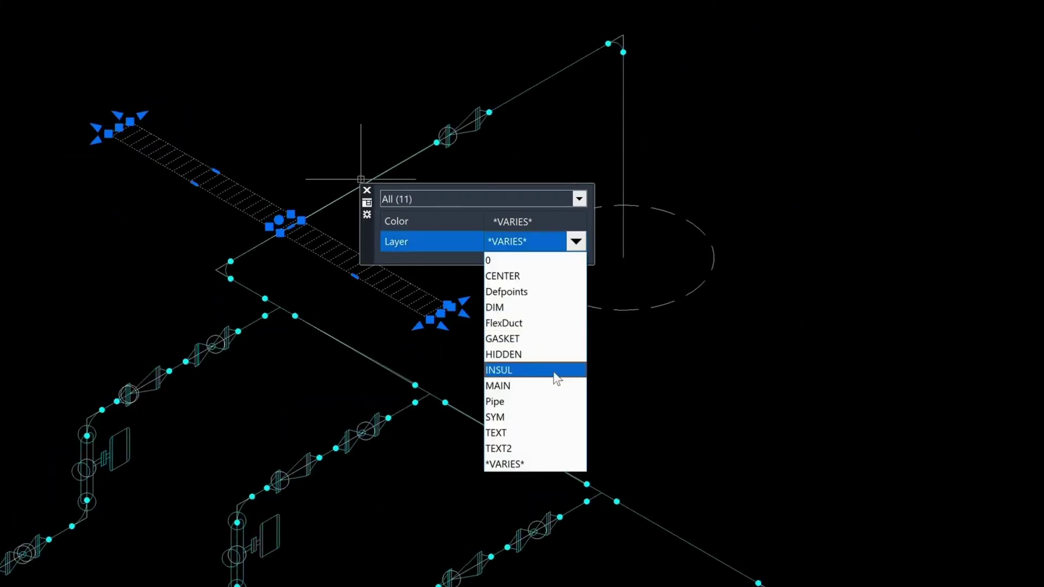
pyautogui.click(550, 381)
pyautogui.press('Escape')
# Move the dashed vessel ellipse below the upper line onto a layer that displays it in red
pyautogui.click(593, 305)
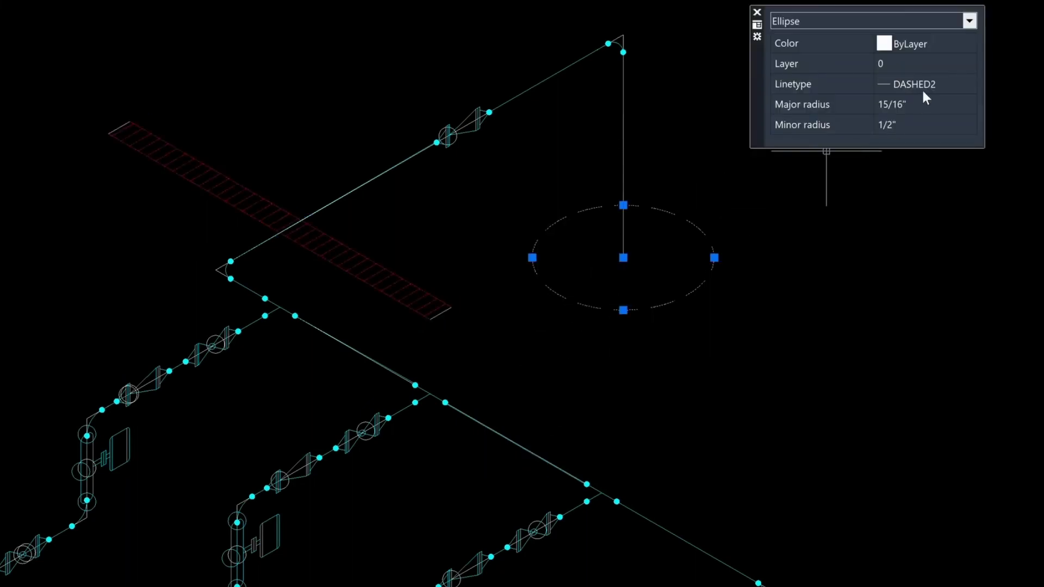
pyautogui.click(937, 63)
pyautogui.click(919, 208)
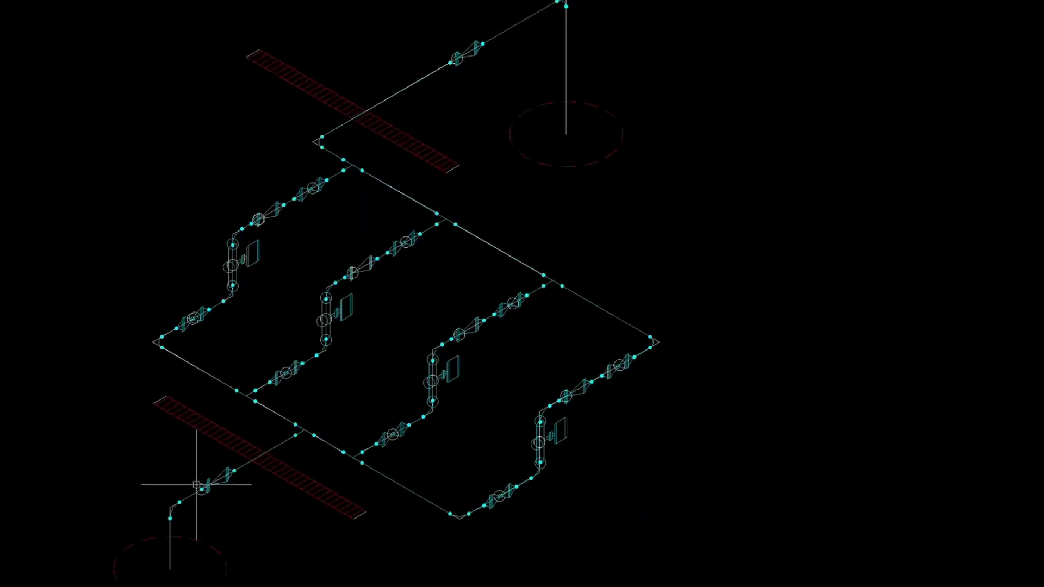
# Isolate the original sketch's layer 0 and erase all its guide lines and circular point markers with a crossing selection
pyautogui.click(197, 484)
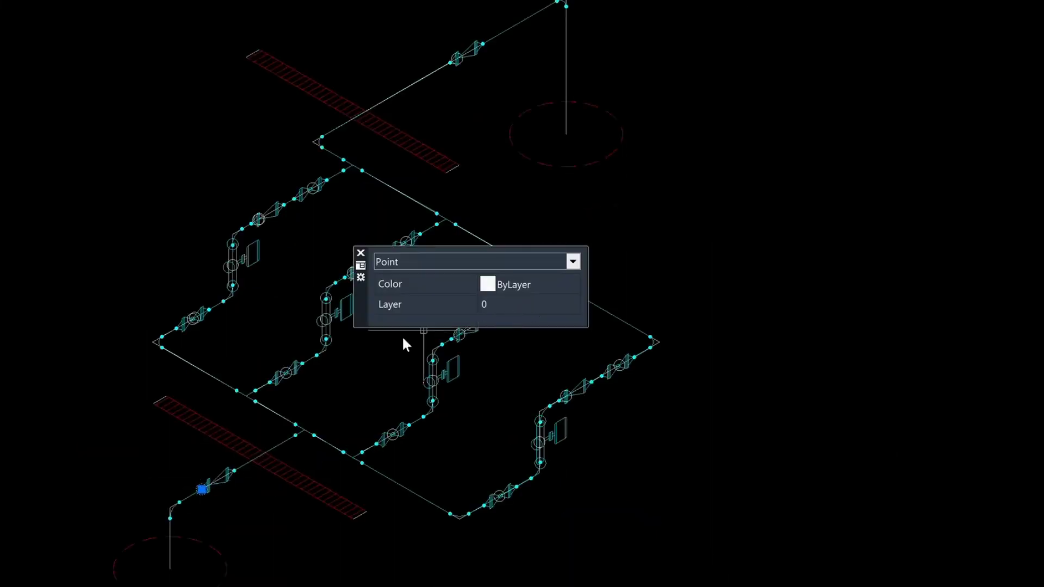
pyautogui.scroll(1, 202, 489)
pyautogui.scroll(2, 201, 489)
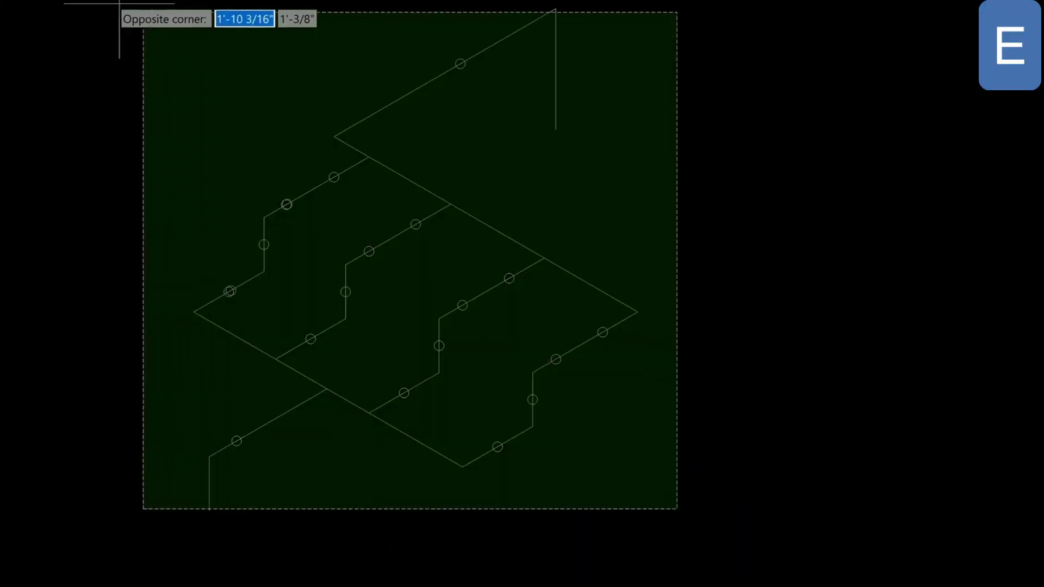
pyautogui.click(119, 2)
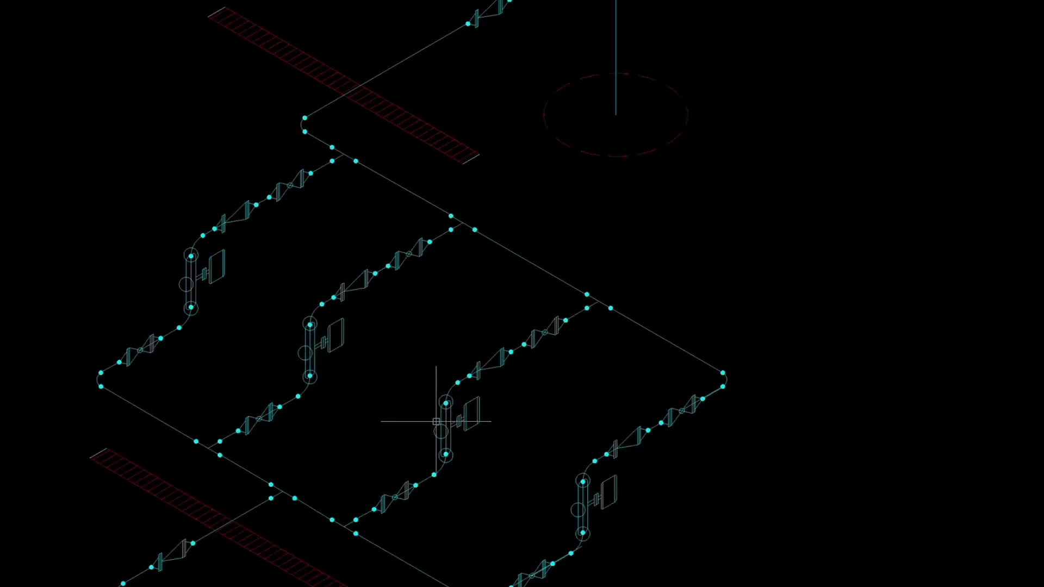
# Set the PDMODE point display variable to 1
pyautogui.write('pd')
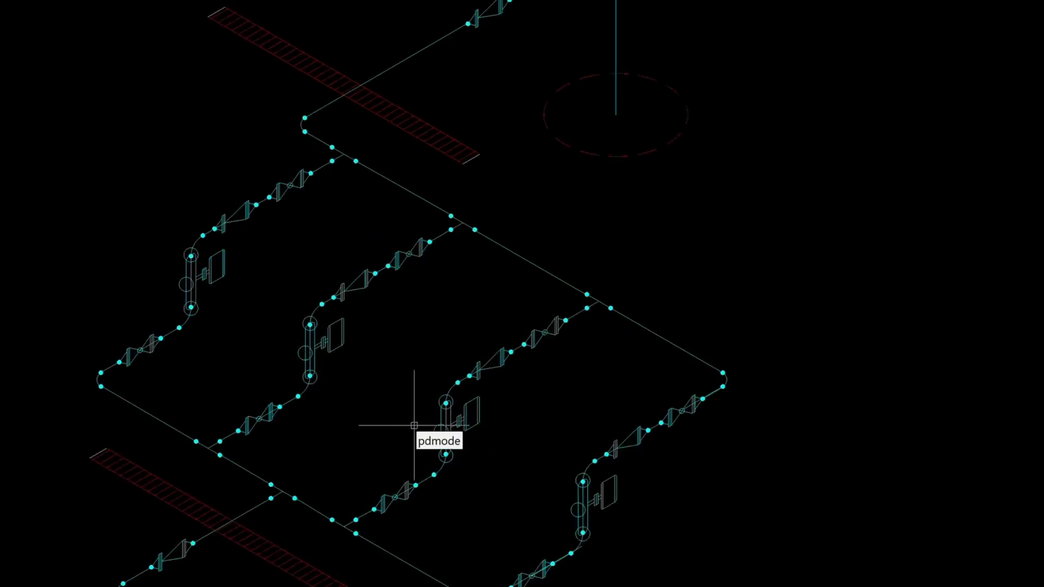
pyautogui.write('mode')
pyautogui.press('Return')
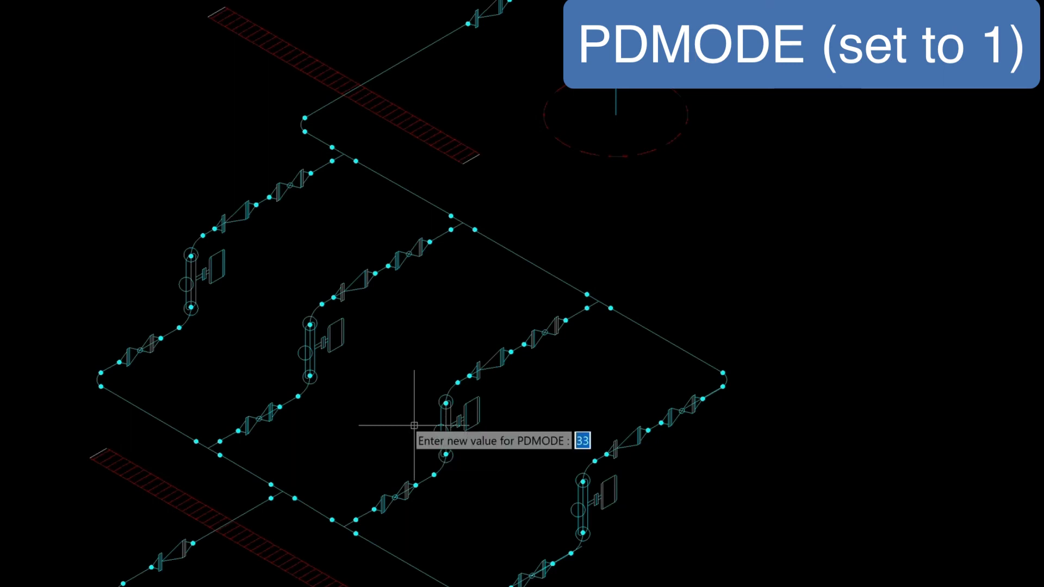
pyautogui.write('1')
pyautogui.press('Return')
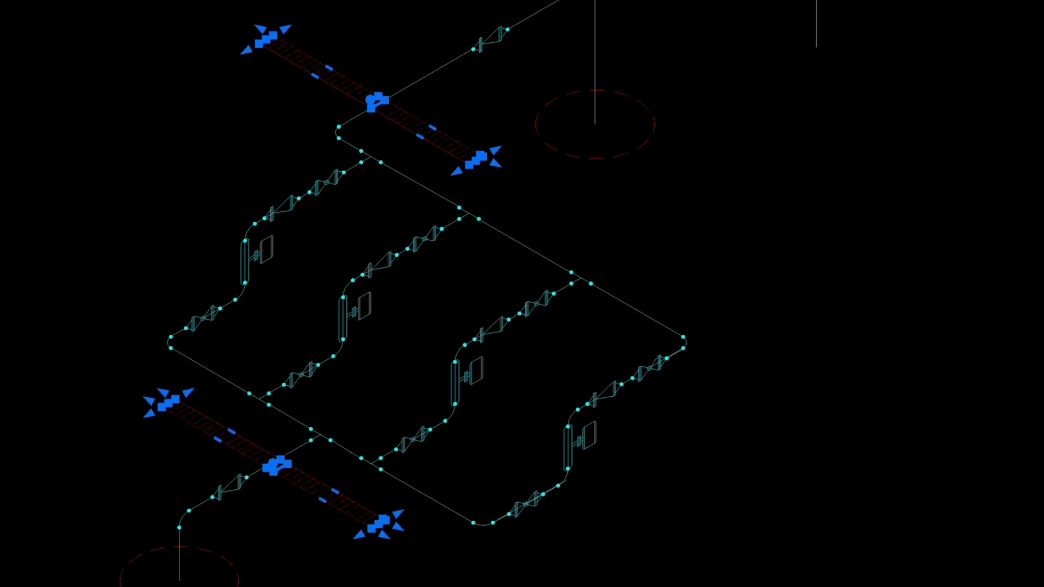
# Set the color of both hatched strips and their outlines to ByLayer
pyautogui.click(804, 0)
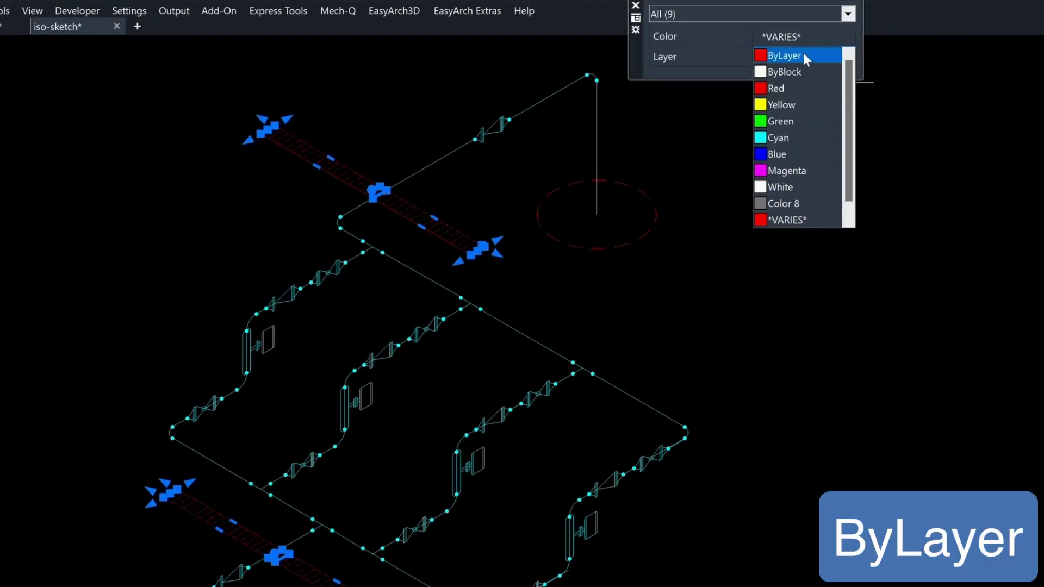
pyautogui.click(785, 55)
pyautogui.press('Escape')
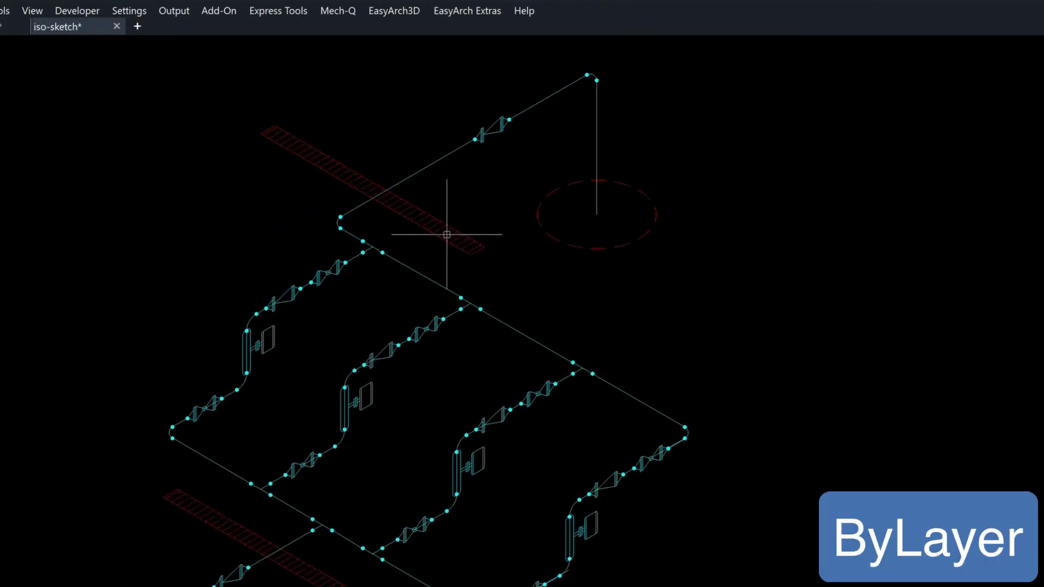